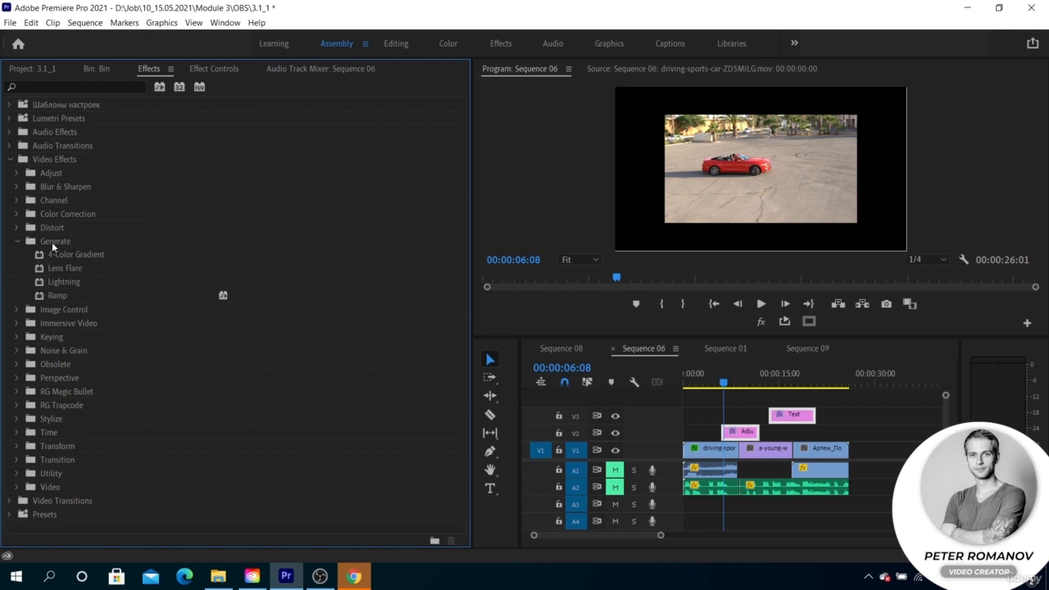
# Create a new Black Video item in the project at 1920×1080, 25.00 fps and square pixels
pyautogui.click(52, 242)
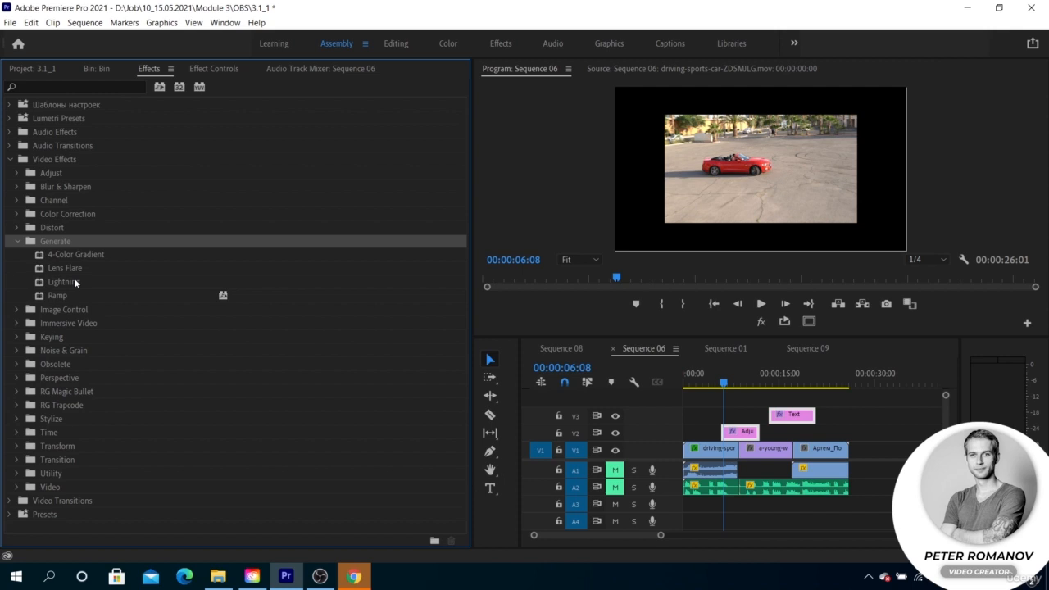
pyautogui.click(43, 71)
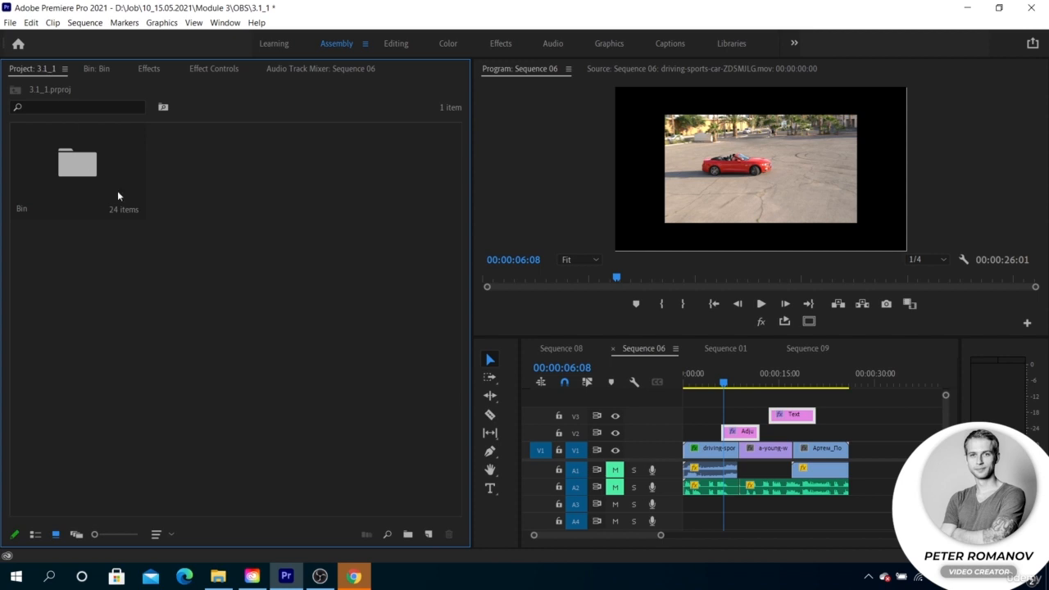
pyautogui.click(428, 534)
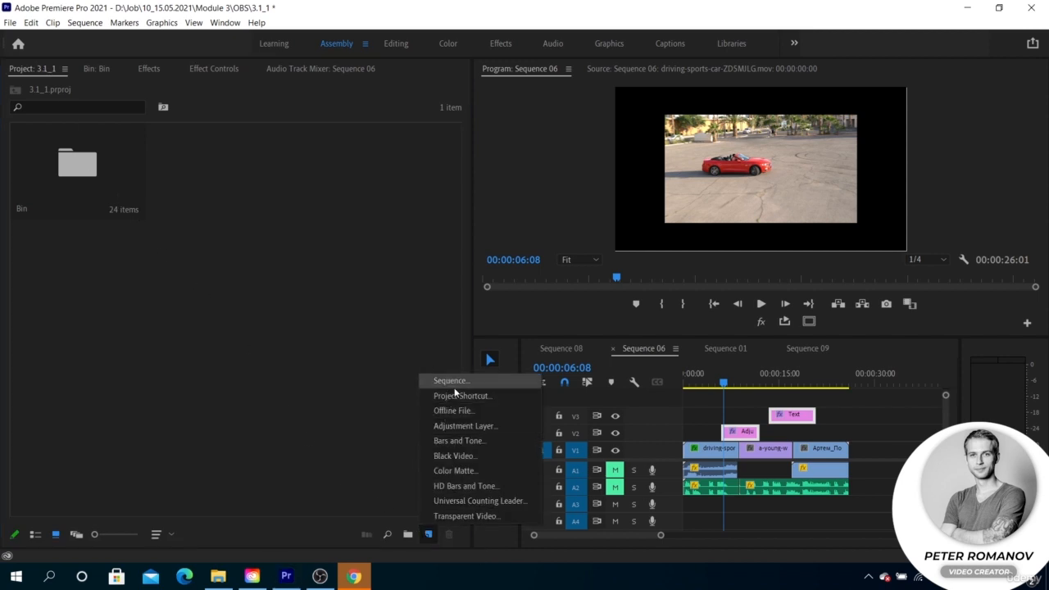
pyautogui.click(485, 459)
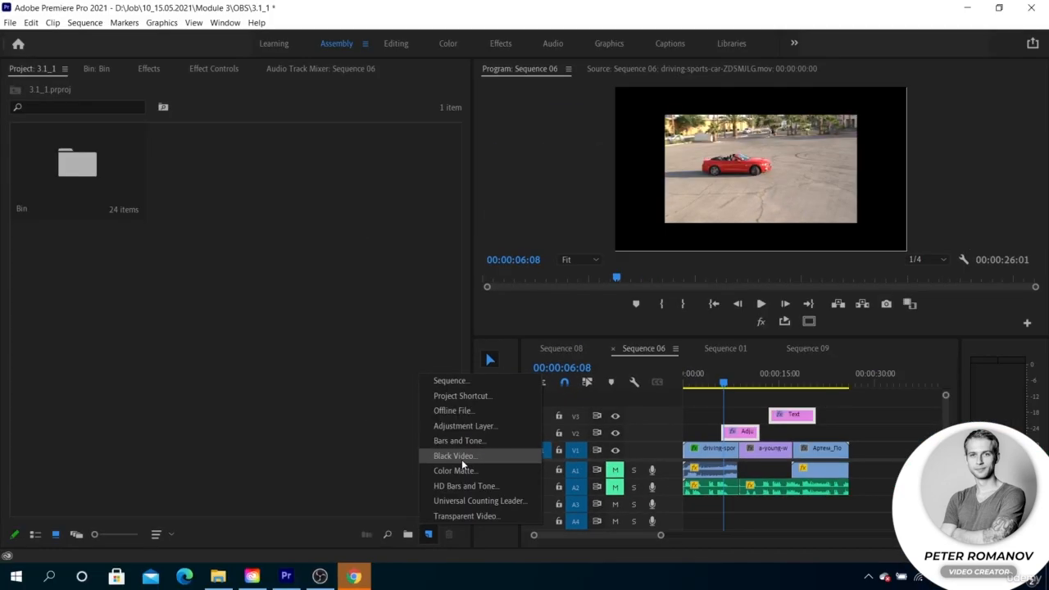
pyautogui.click(452, 388)
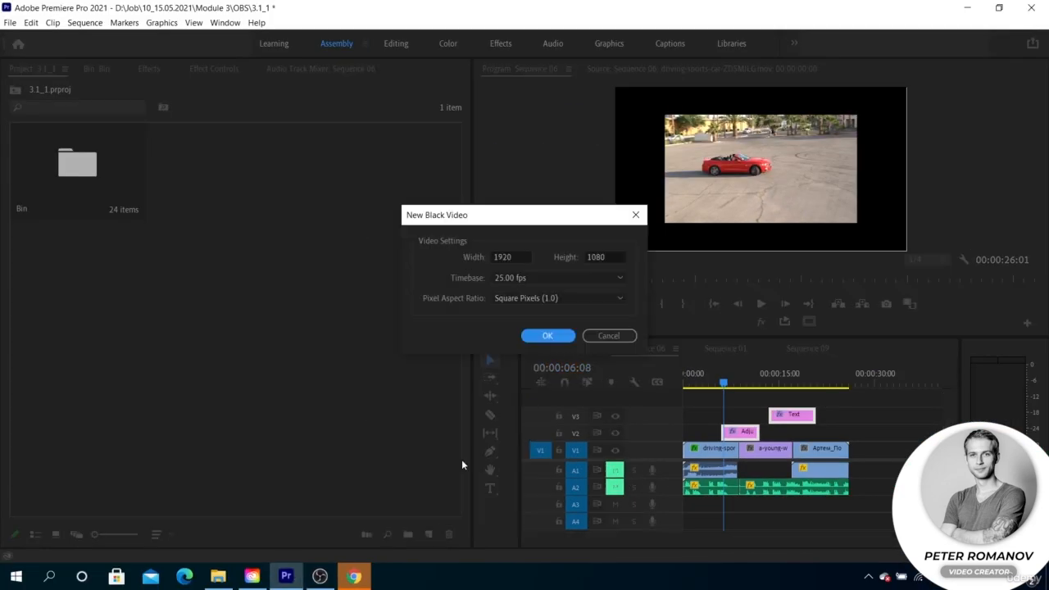
pyautogui.click(556, 336)
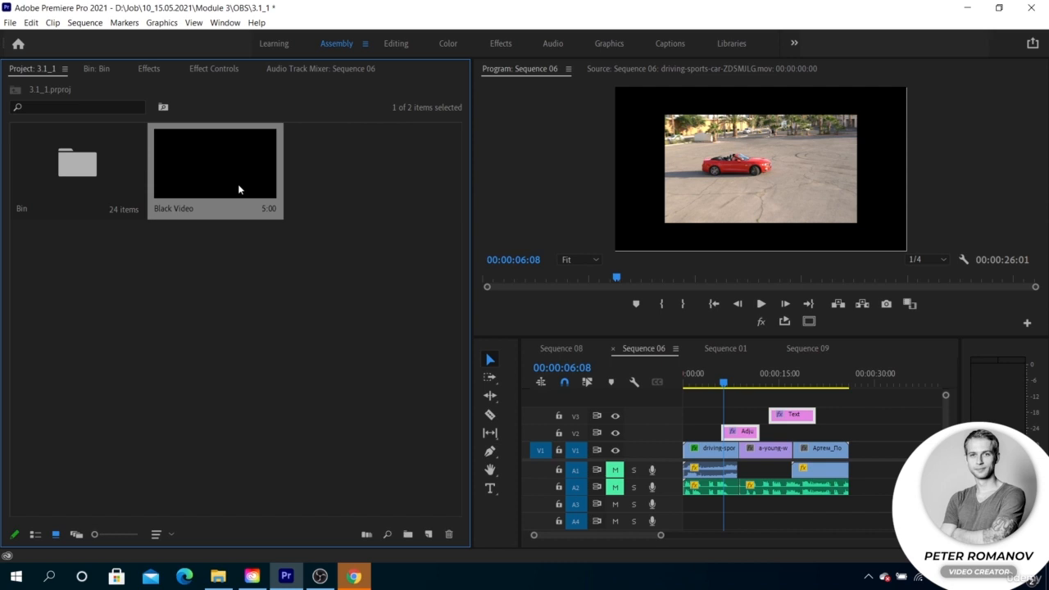
# Preview the black video on track V2 over the end of the last clip and delete it from the sequence and project
pyautogui.moveTo(237, 183); pyautogui.dragTo(829, 432)
pyautogui.click(836, 383)
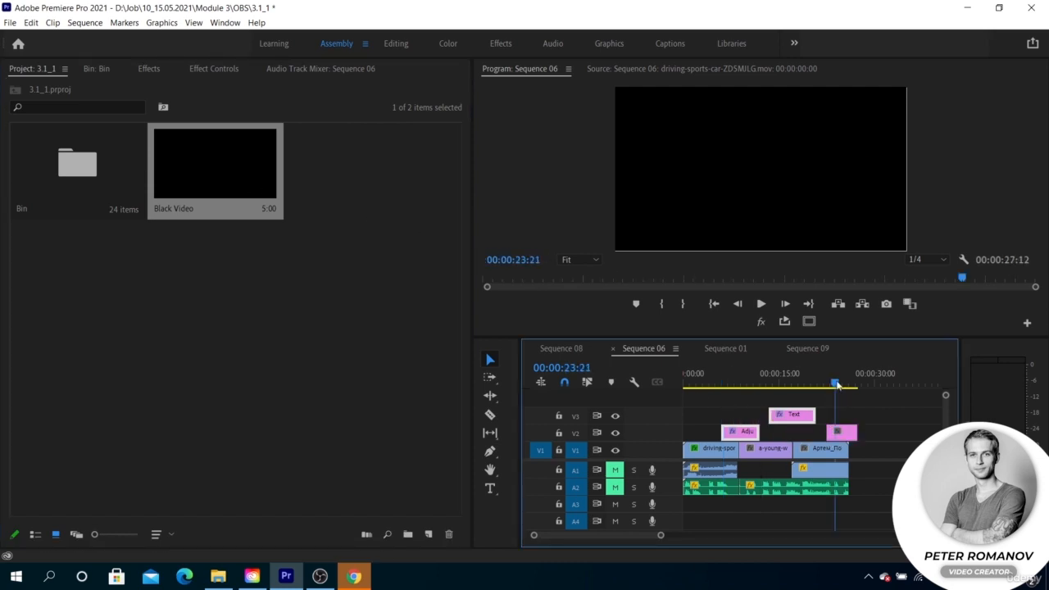
pyautogui.moveTo(837, 384); pyautogui.dragTo(834, 384)
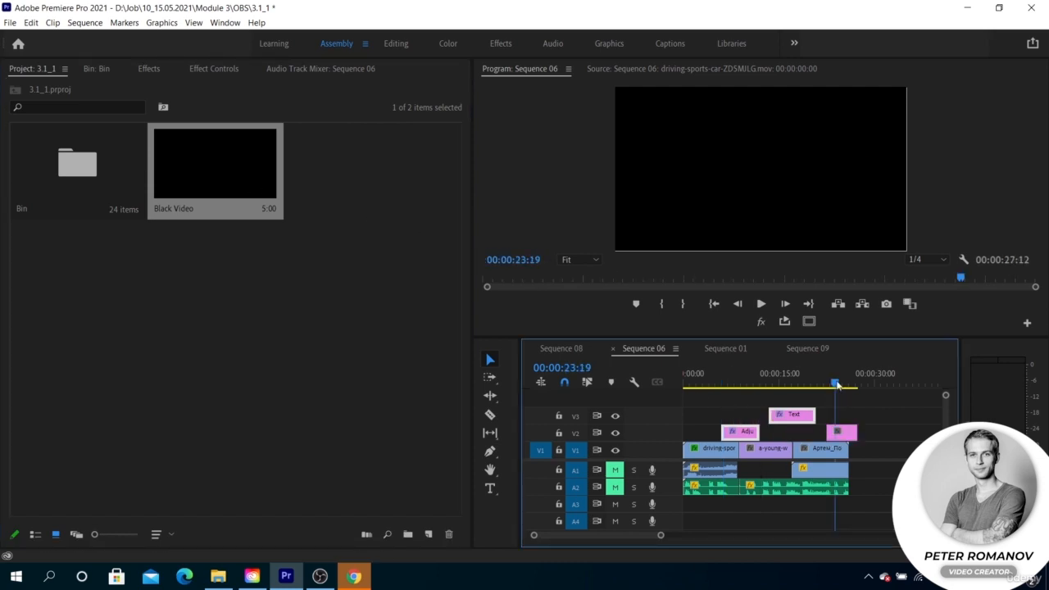
pyautogui.click(840, 434)
pyautogui.press('Delete')
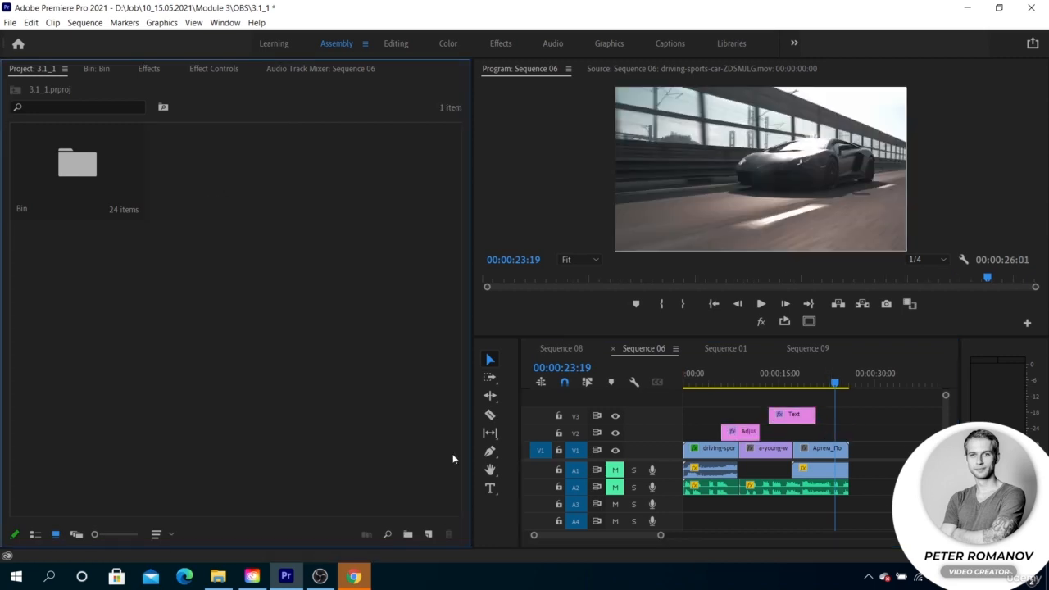
# Create a green color matte at 1920×1080 and 25.00 fps, keeping the name Color Matte
pyautogui.click(428, 534)
pyautogui.click(447, 471)
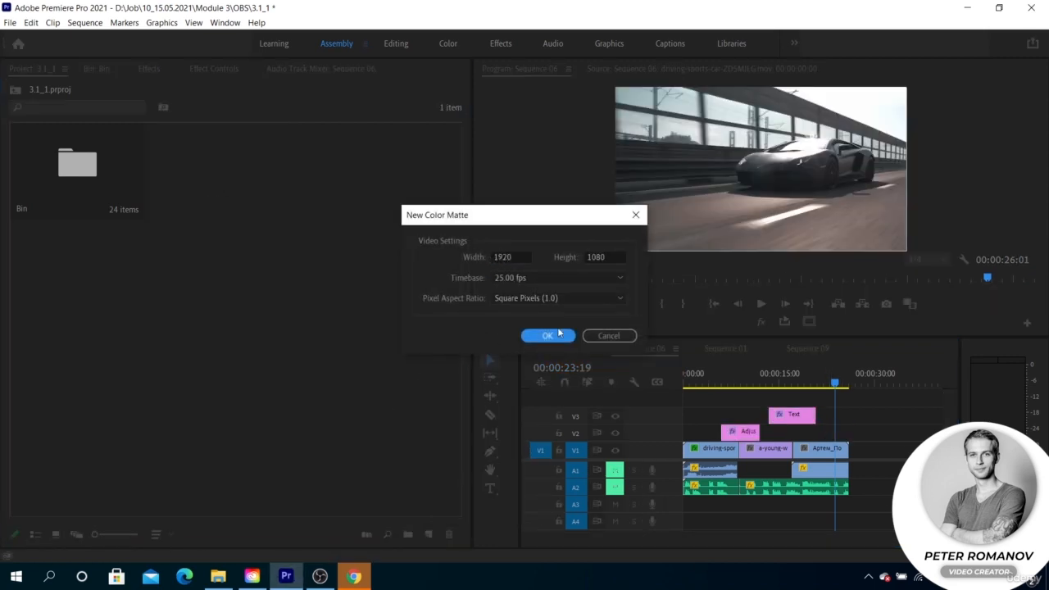
pyautogui.click(559, 333)
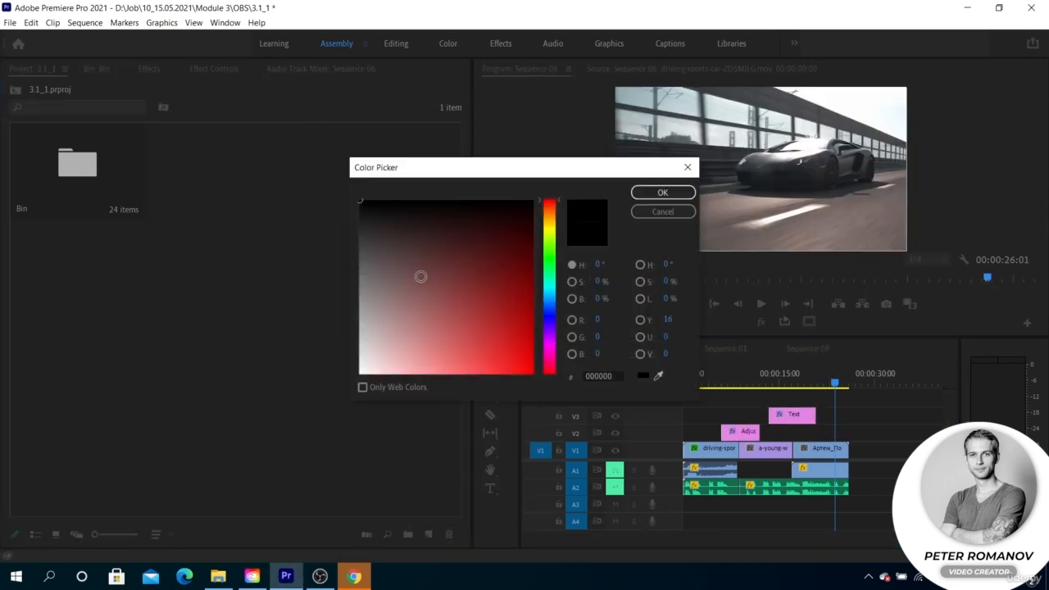
pyautogui.click(532, 324)
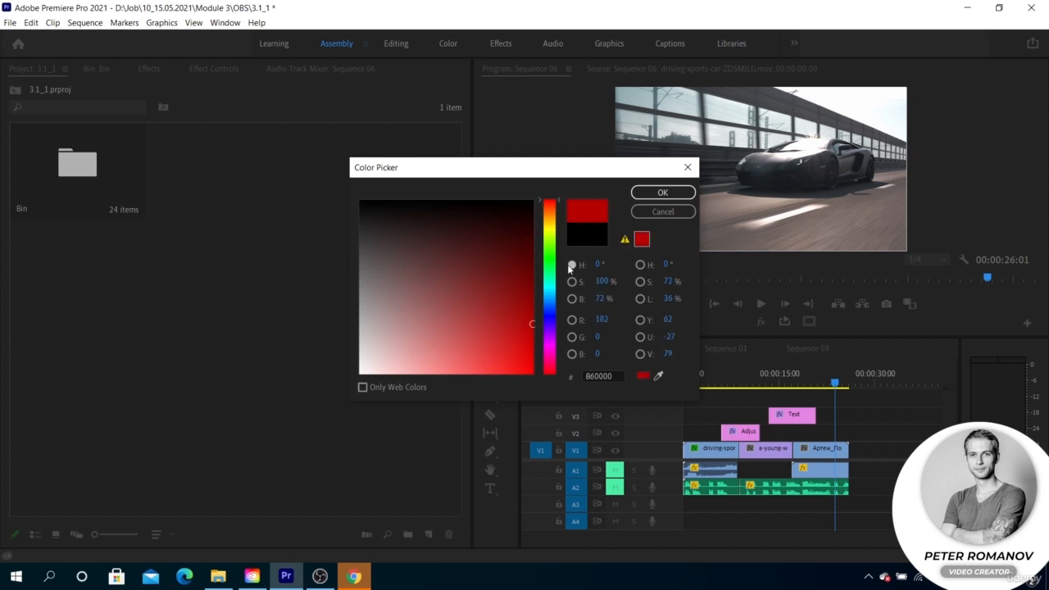
pyautogui.click(551, 255)
pyautogui.click(662, 192)
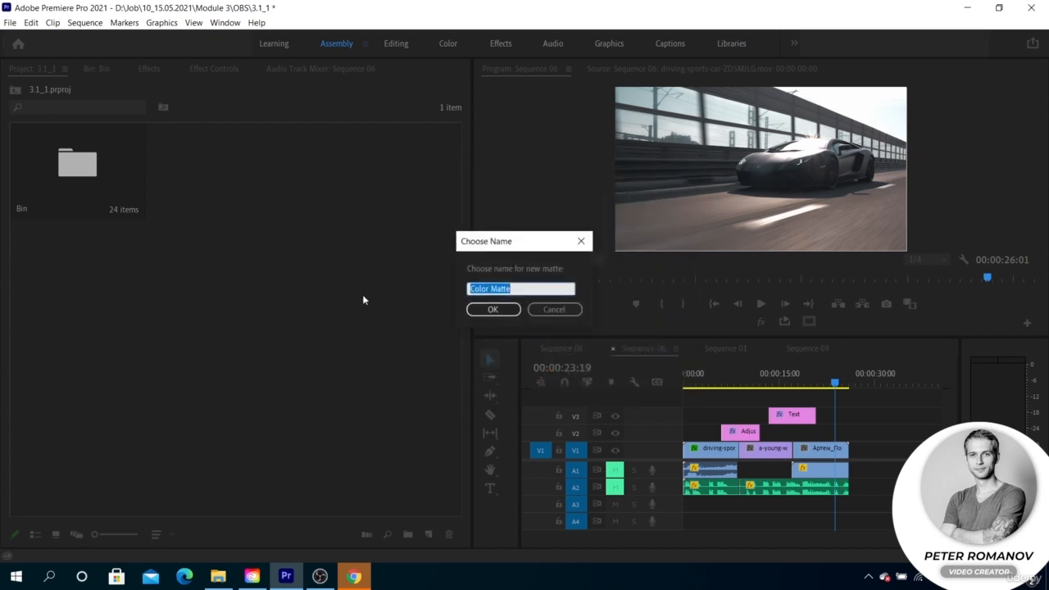
pyautogui.click(493, 309)
# Place the green color matte on track V2 past the last clip and apply the 4-Color Gradient effect to it
pyautogui.moveTo(207, 165); pyautogui.dragTo(877, 433)
pyautogui.click(876, 386)
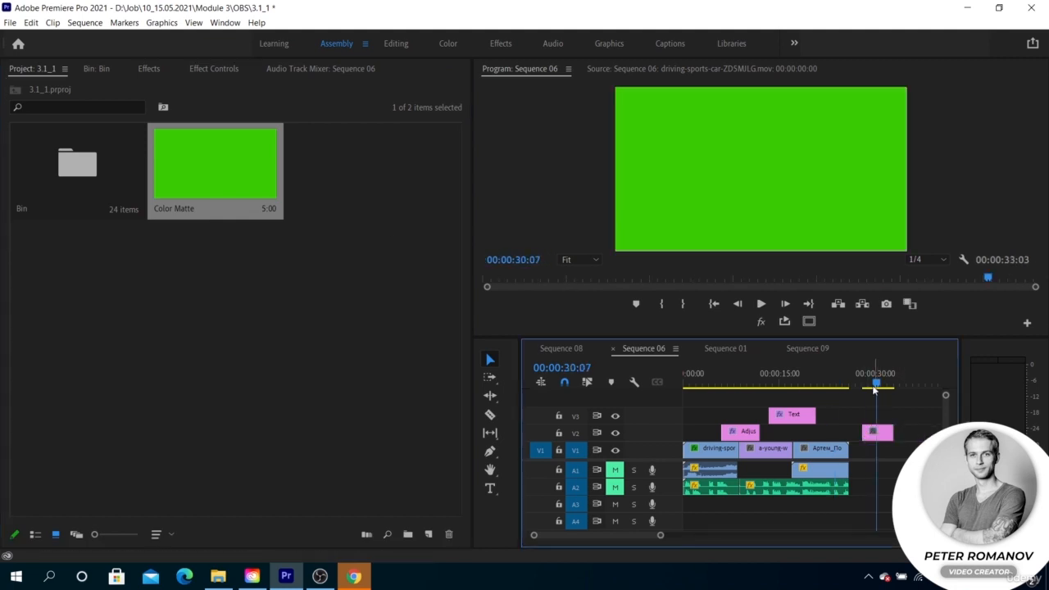
pyautogui.click(148, 69)
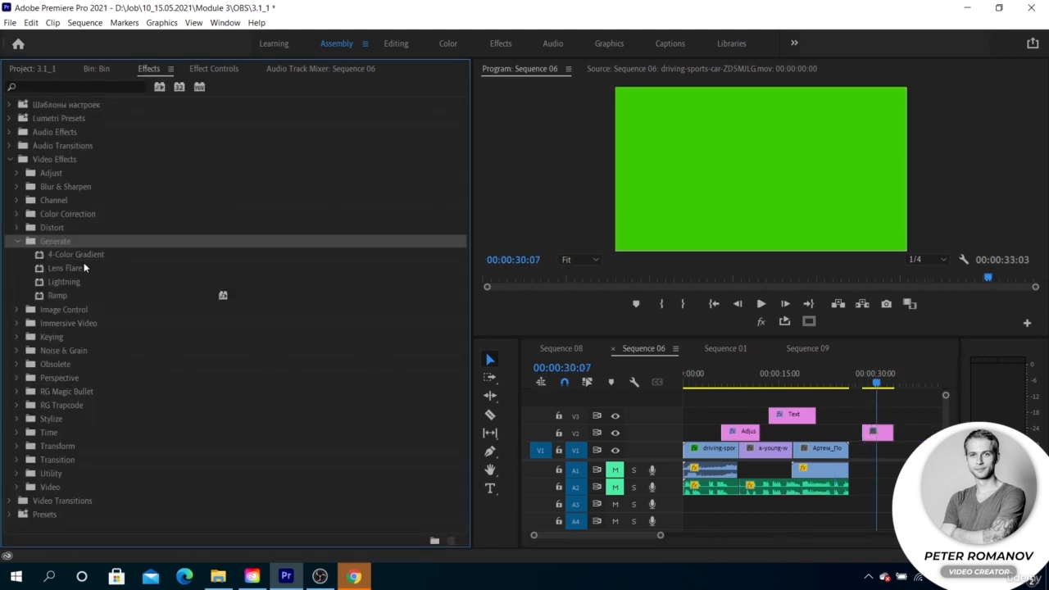
pyautogui.click(84, 255)
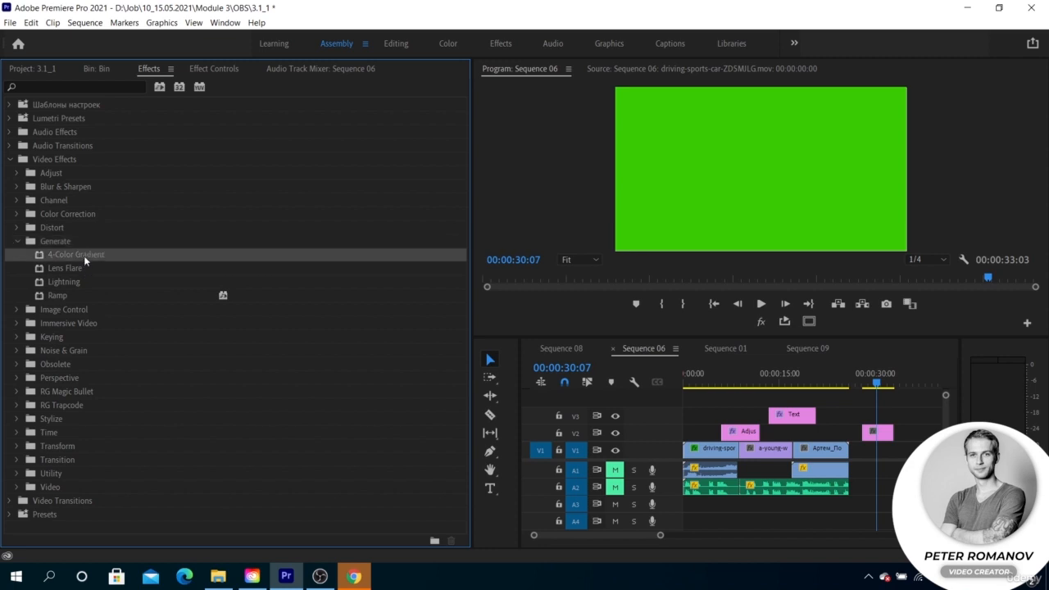
pyautogui.moveTo(85, 254); pyautogui.dragTo(882, 437)
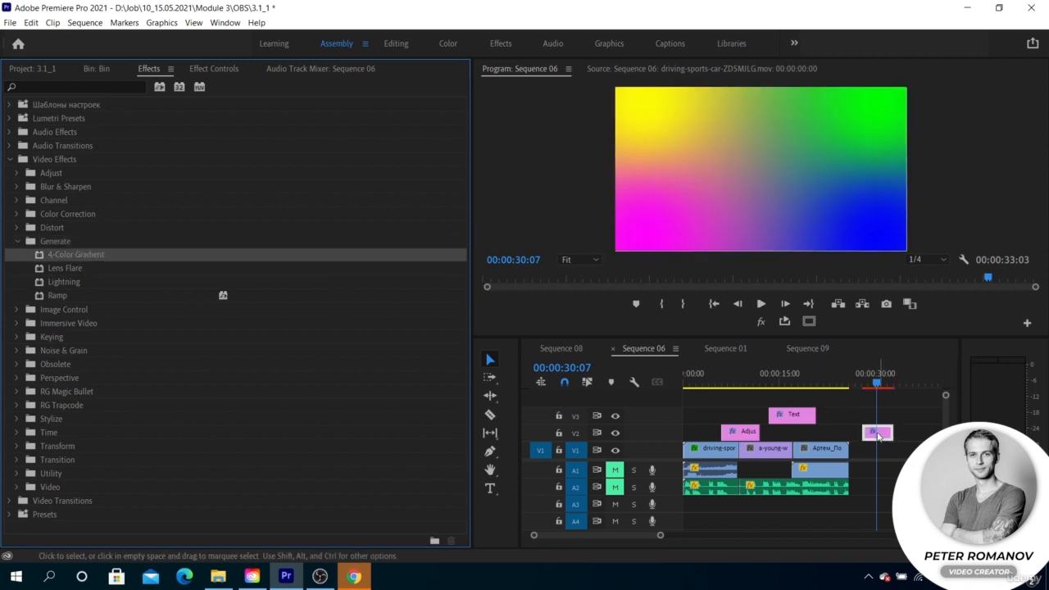
# Set the horizontal position of the gradient's Point 4 to 1427.0 on the color matte
pyautogui.click(214, 68)
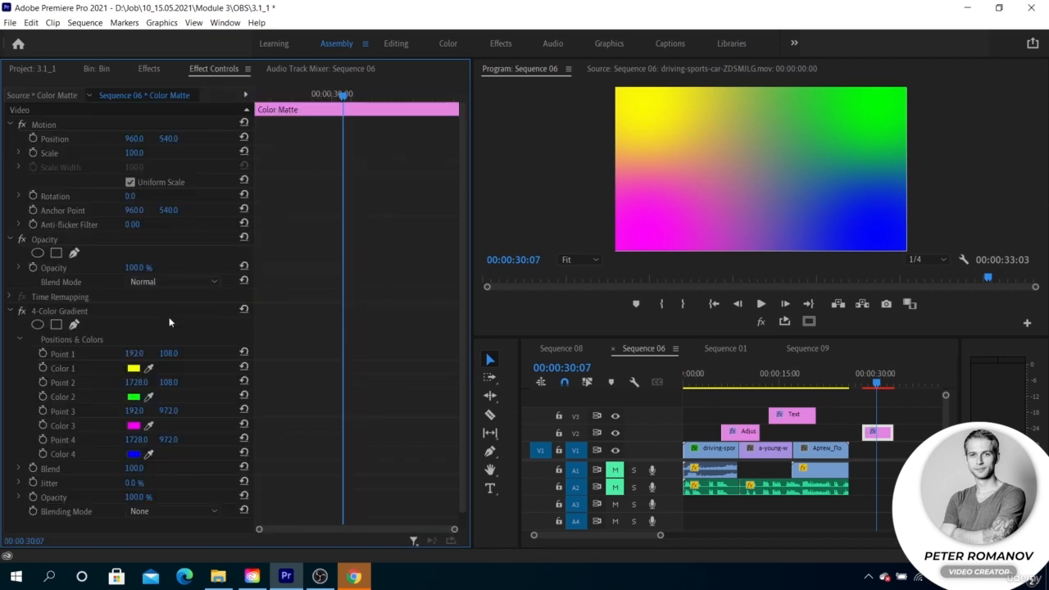
pyautogui.scroll(-1, 168, 327)
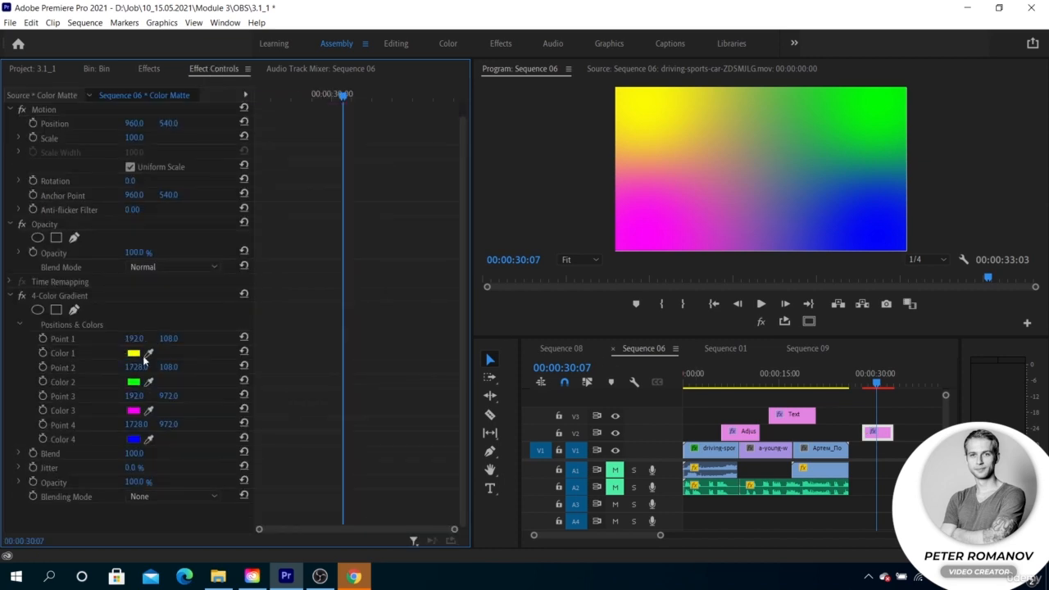
pyautogui.click(840, 221)
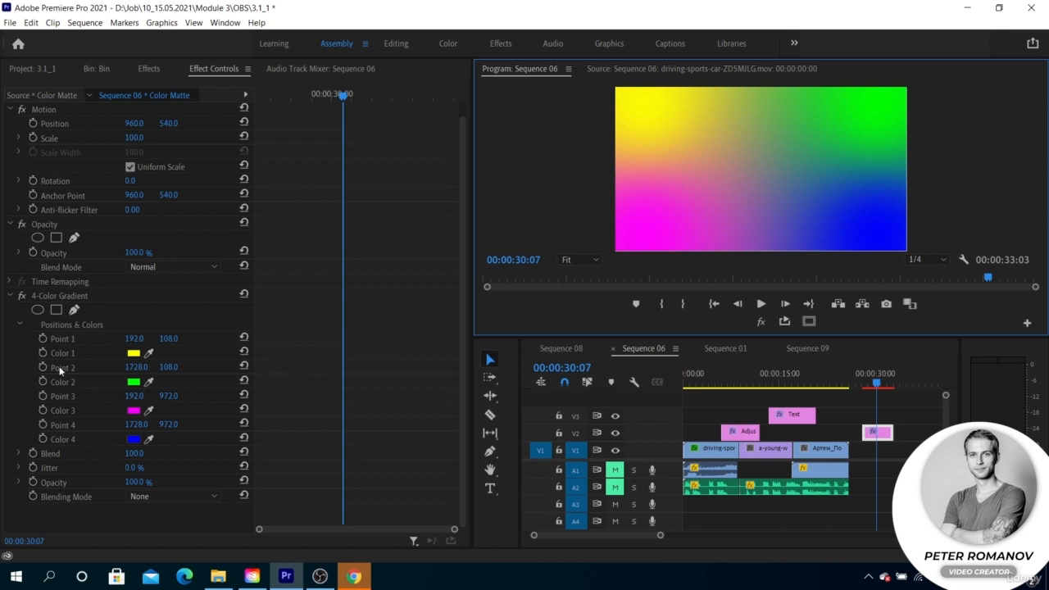
pyautogui.moveTo(139, 429); pyautogui.dragTo(107, 429)
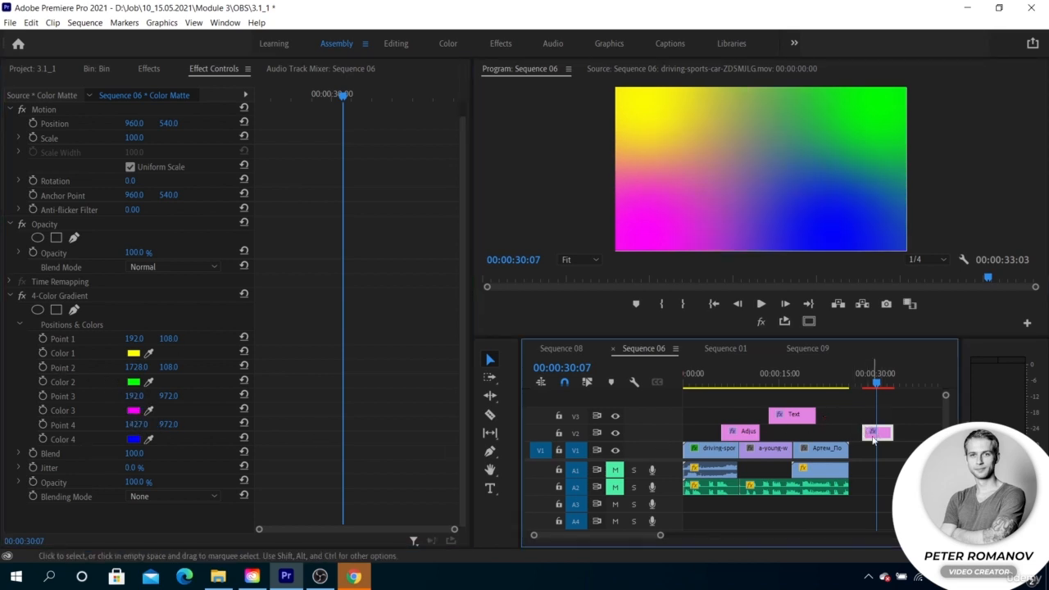
# Move the text clip to V2 after the last clip and the color matte to V2 above the second clip, around 00:00:15:08
pyautogui.moveTo(879, 434); pyautogui.dragTo(783, 400)
pyautogui.click(783, 379)
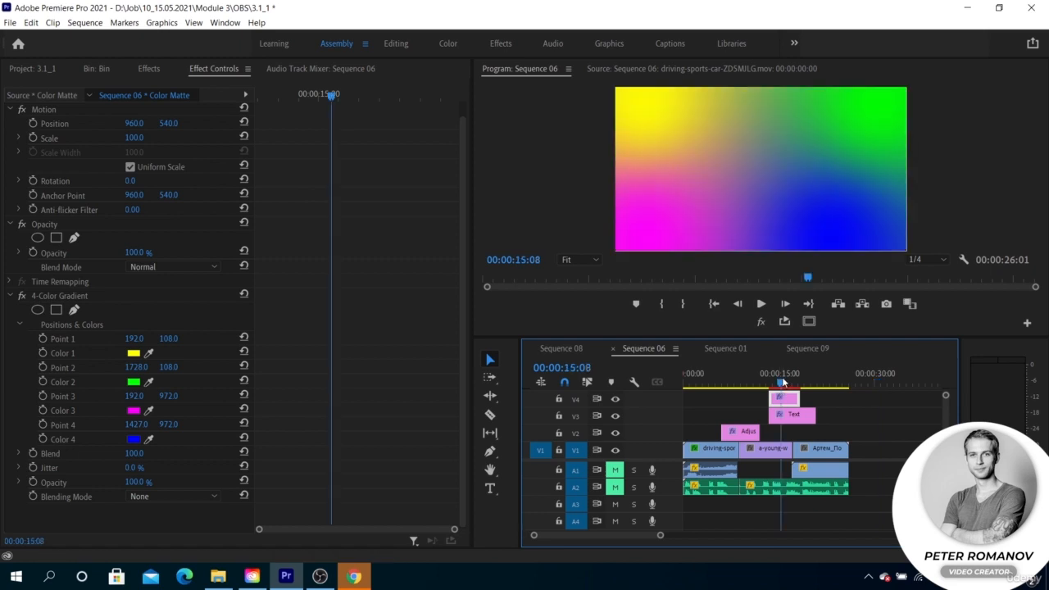
pyautogui.moveTo(801, 415); pyautogui.dragTo(885, 438)
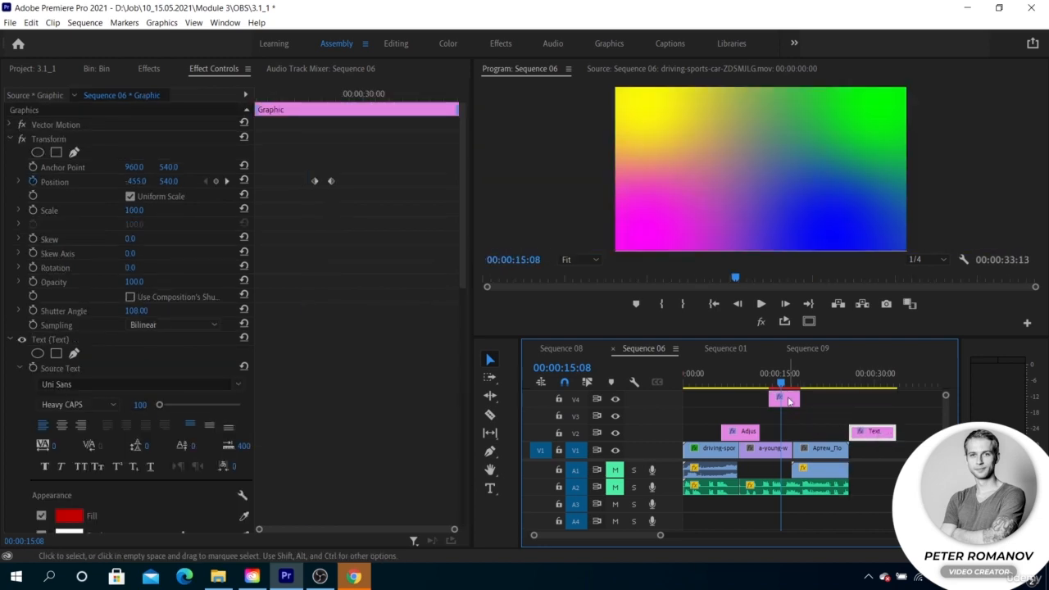
pyautogui.moveTo(782, 398); pyautogui.dragTo(775, 427)
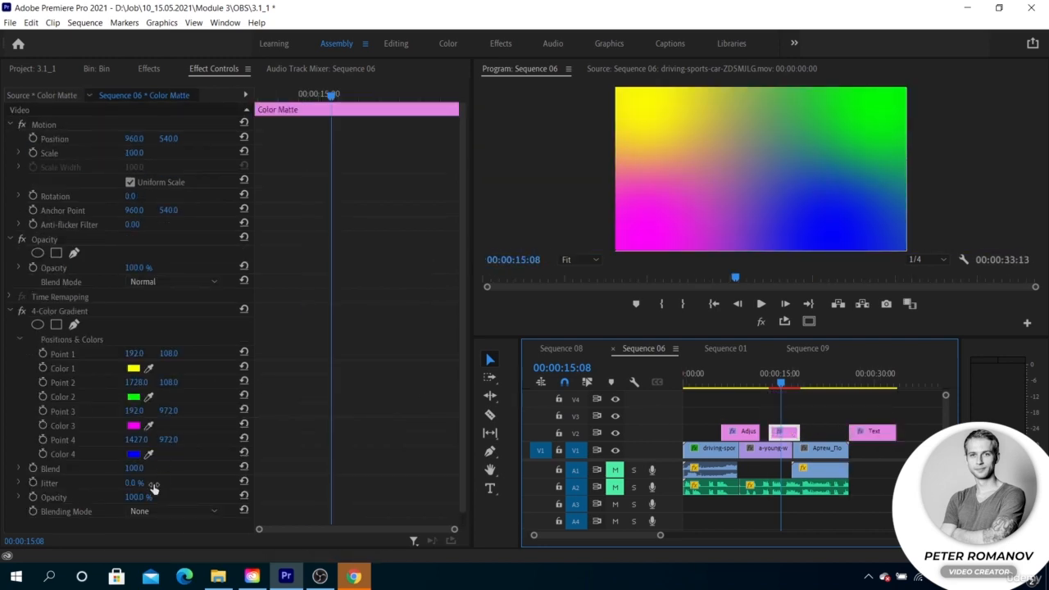
# Try the 4-Color Gradient's blending modes, including Darken, Hard Light, Overlay and Screen, and leave it on Difference
pyautogui.click(149, 509)
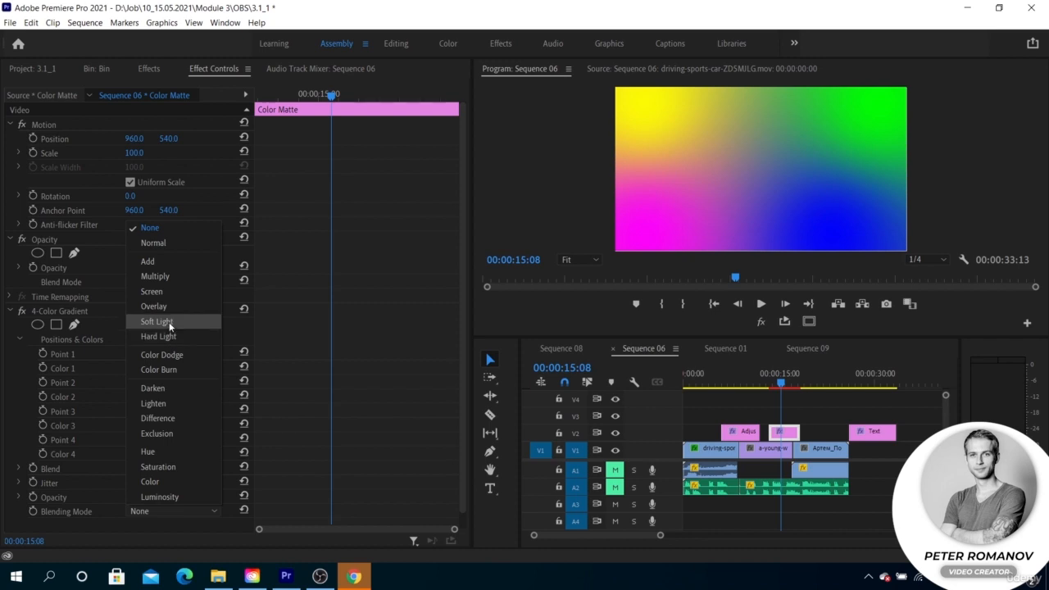
pyautogui.click(173, 389)
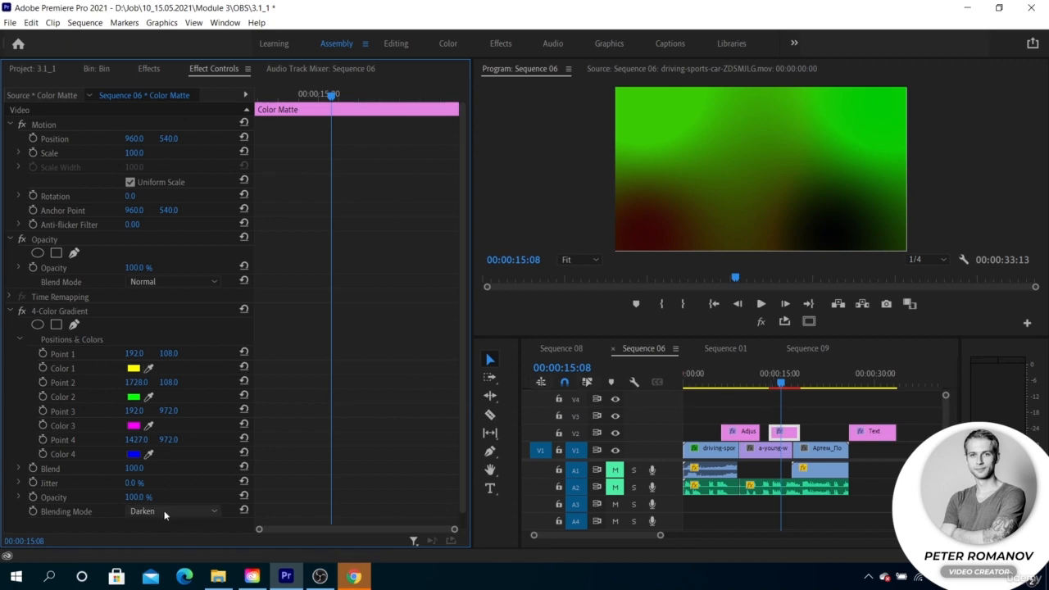
pyautogui.scroll(2, 164, 513)
pyautogui.scroll(2, 164, 512)
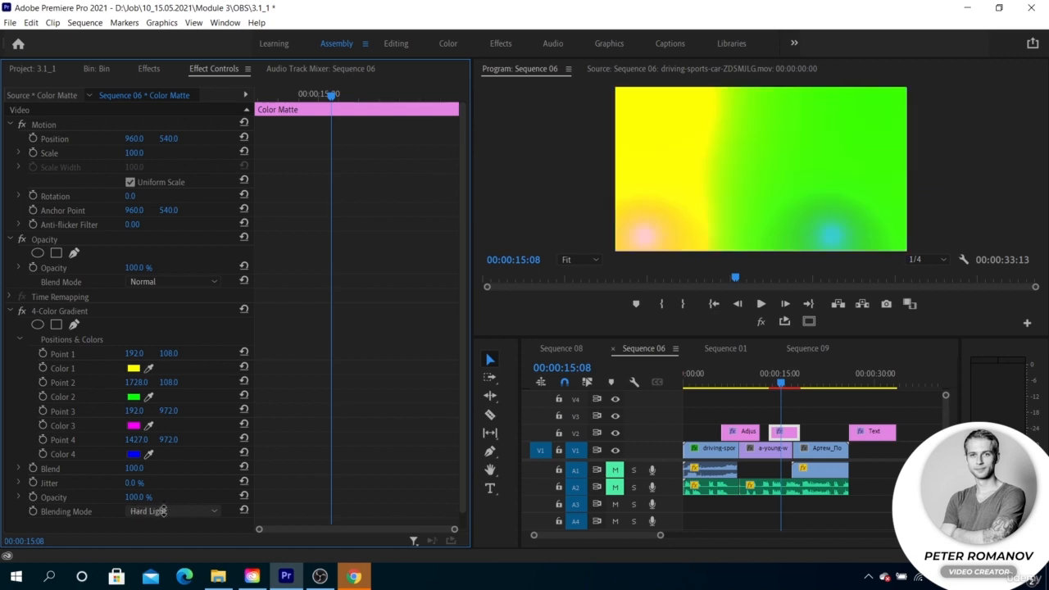
pyautogui.scroll(-1, 164, 512)
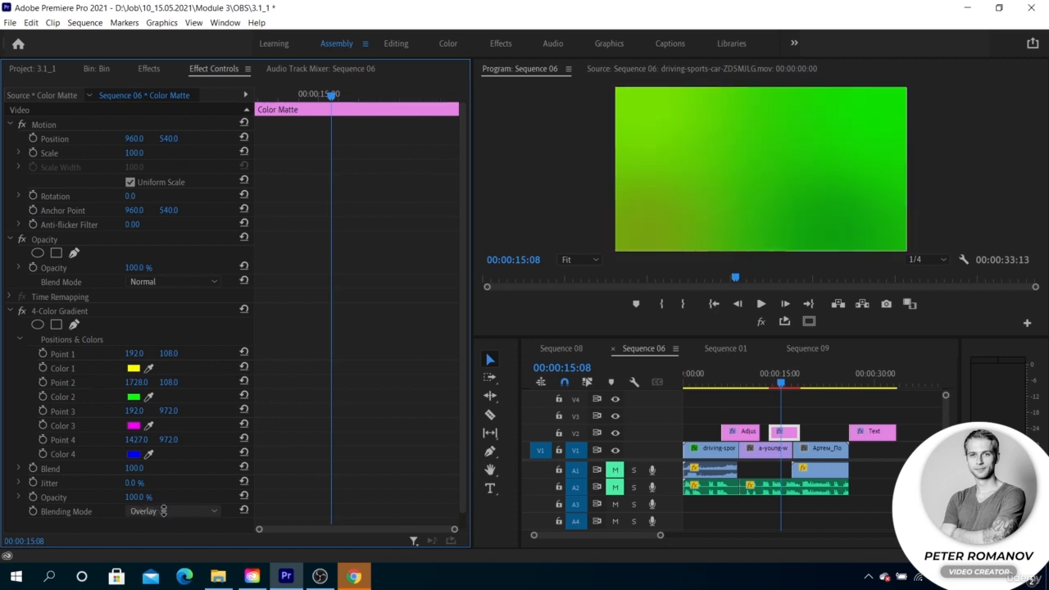
pyautogui.scroll(-4, 164, 512)
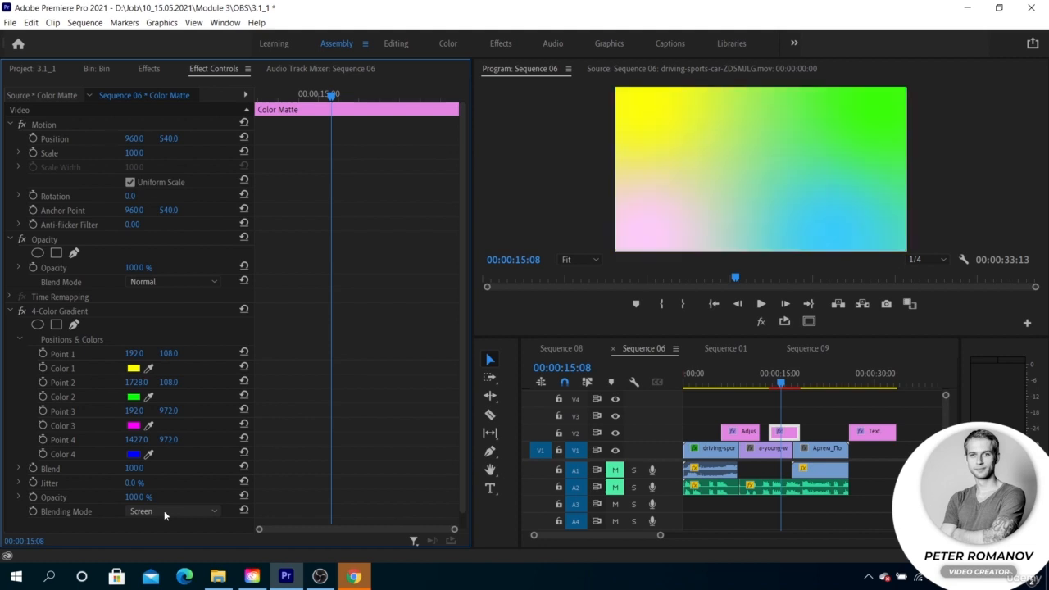
pyautogui.scroll(1, 164, 512)
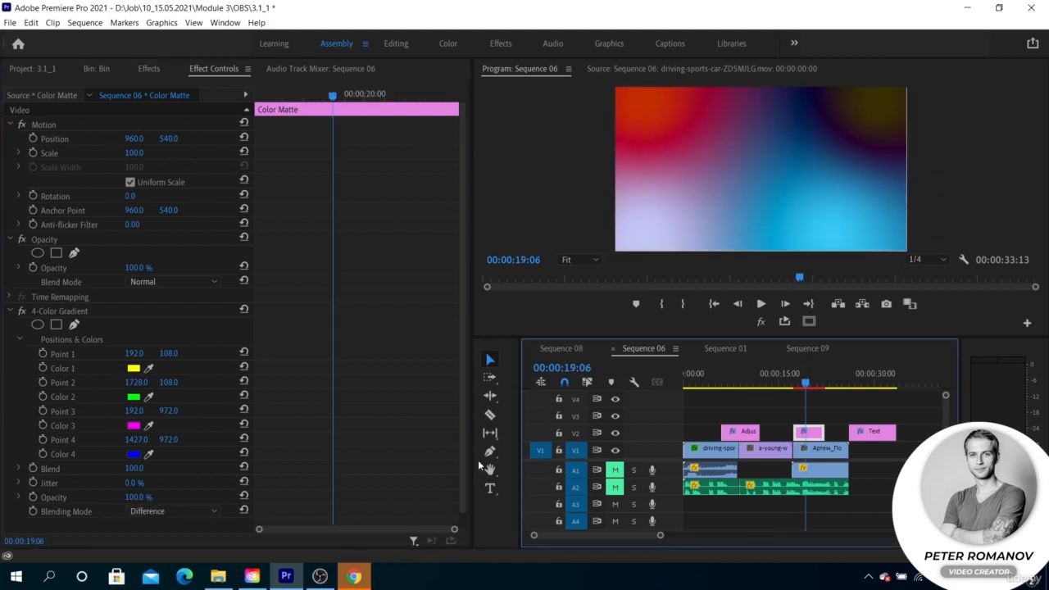
# Apply the Cell Pattern effect from the Obsolete effects to the color matte on V2 and show its settings
pyautogui.click(148, 69)
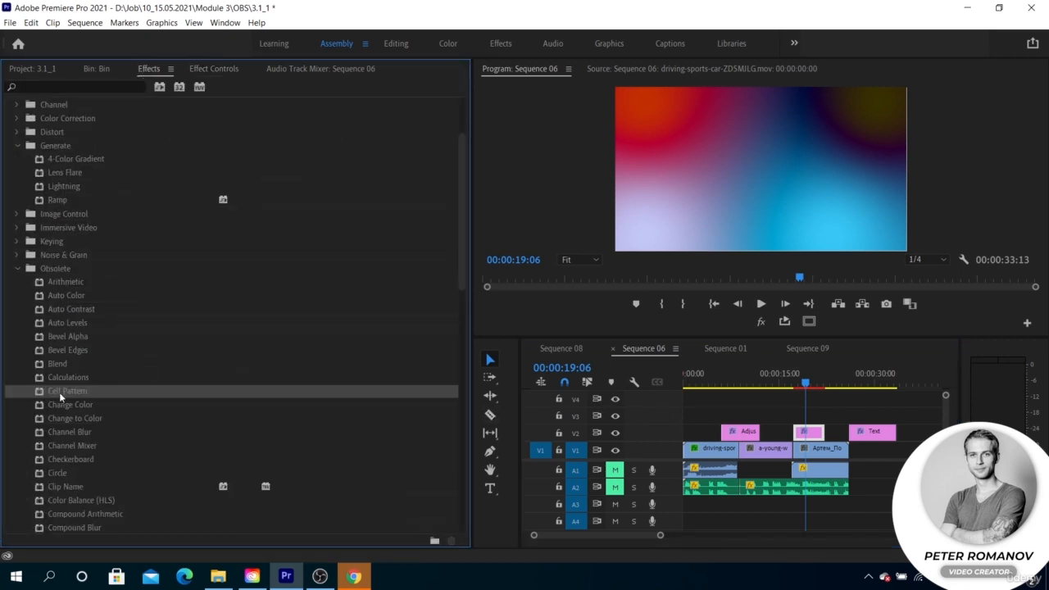
pyautogui.moveTo(73, 390); pyautogui.dragTo(808, 432)
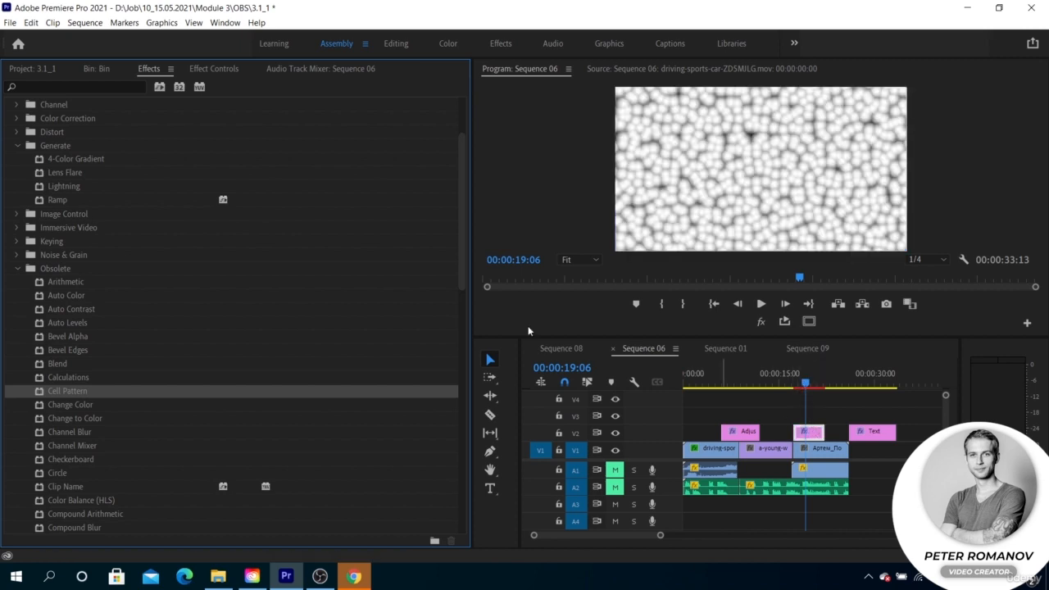
pyautogui.click(214, 68)
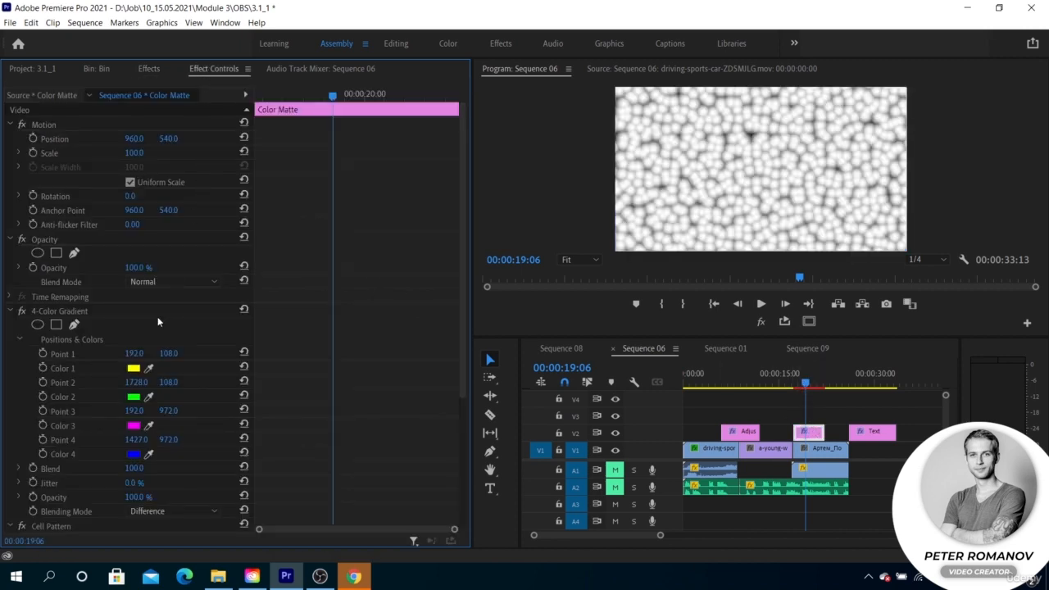
# Try the Crystals pattern for the Cell Pattern effect, settle on Crystallize, and save the project
pyautogui.scroll(-3, 157, 317)
pyautogui.scroll(-1, 158, 319)
pyautogui.click(162, 366)
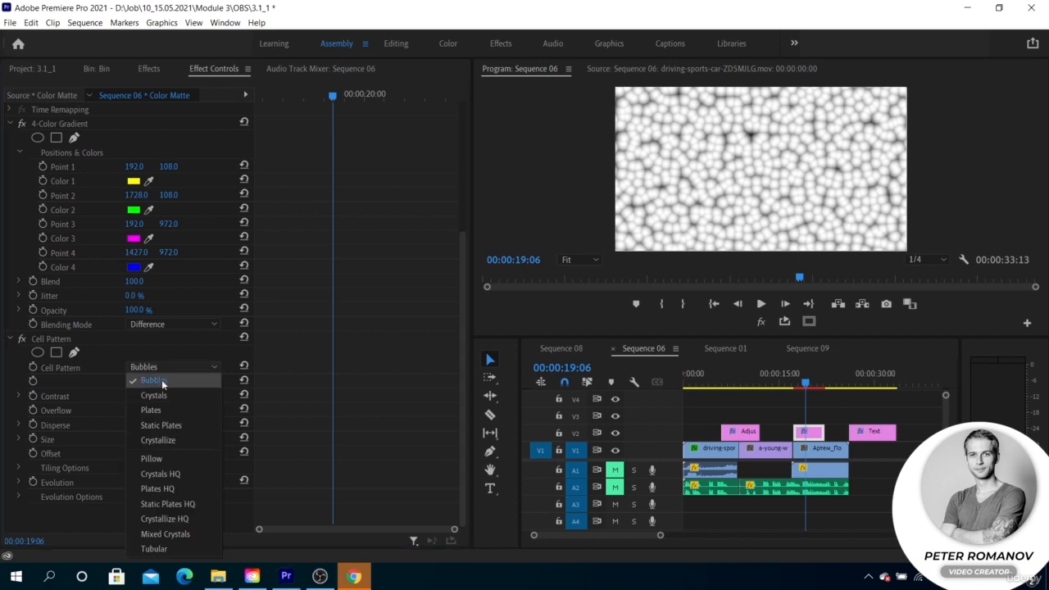
pyautogui.click(154, 396)
pyautogui.click(172, 367)
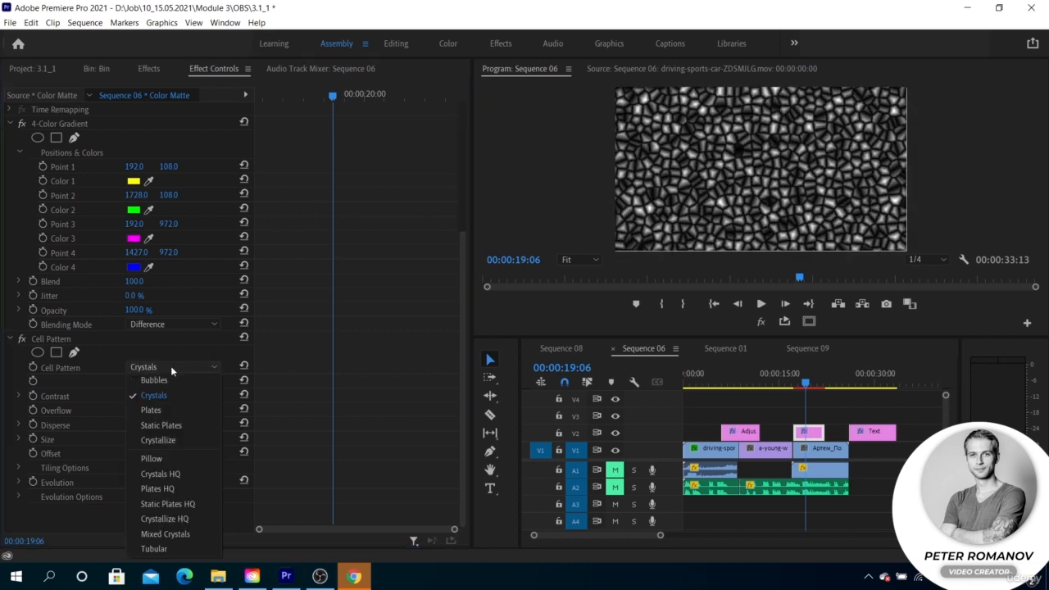
pyautogui.press('Escape')
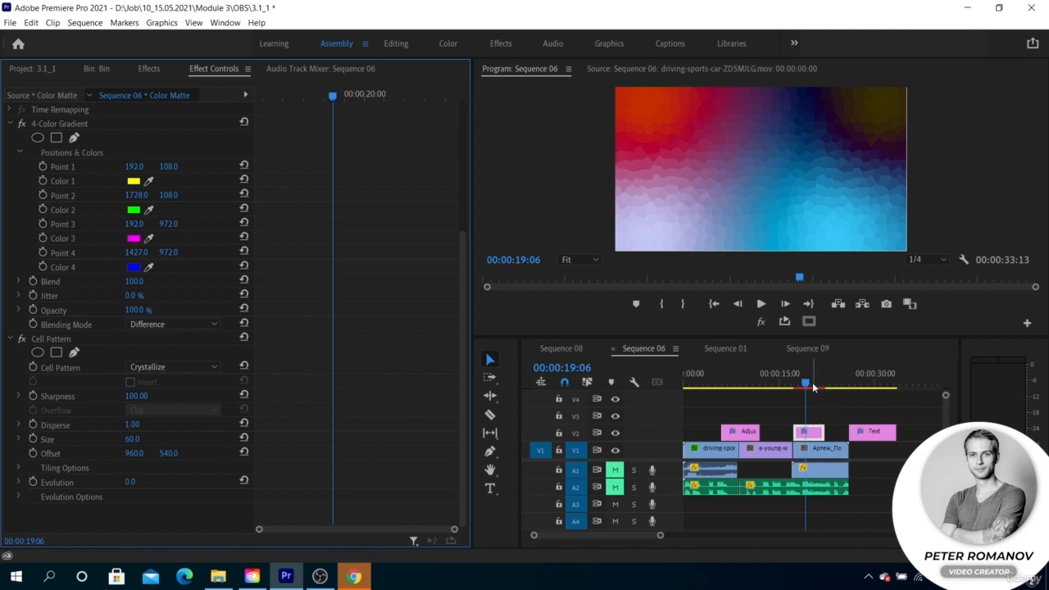
pyautogui.hotkey('ctrl', 's')
# Set the Cell Pattern's Size to 93.0, horizontal Offset to 1082.0 and Evolution to 64.0°, with Offset not animated
pyautogui.click(33, 453)
pyautogui.moveTo(136, 453)
pyautogui.mouseDown()
pyautogui.moveTo(90, 454)
pyautogui.moveTo(136, 457)
pyautogui.moveTo(144, 439)
pyautogui.moveTo(167, 438)
pyautogui.moveTo(145, 445)
pyautogui.mouseUp()
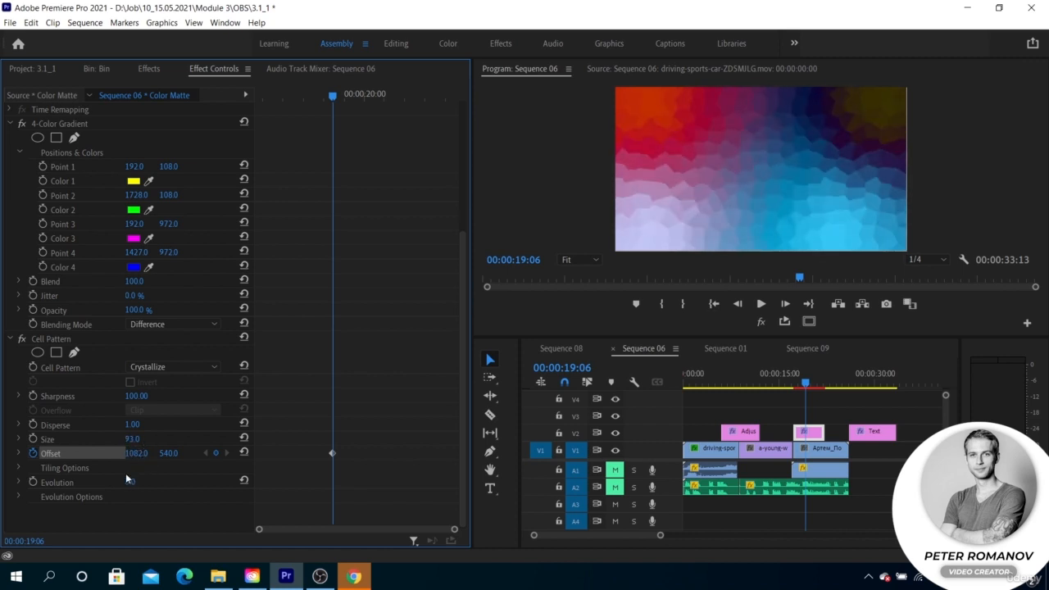
pyautogui.moveTo(131, 482)
pyautogui.mouseDown()
pyautogui.moveTo(169, 482)
pyautogui.moveTo(131, 482)
pyautogui.mouseUp()
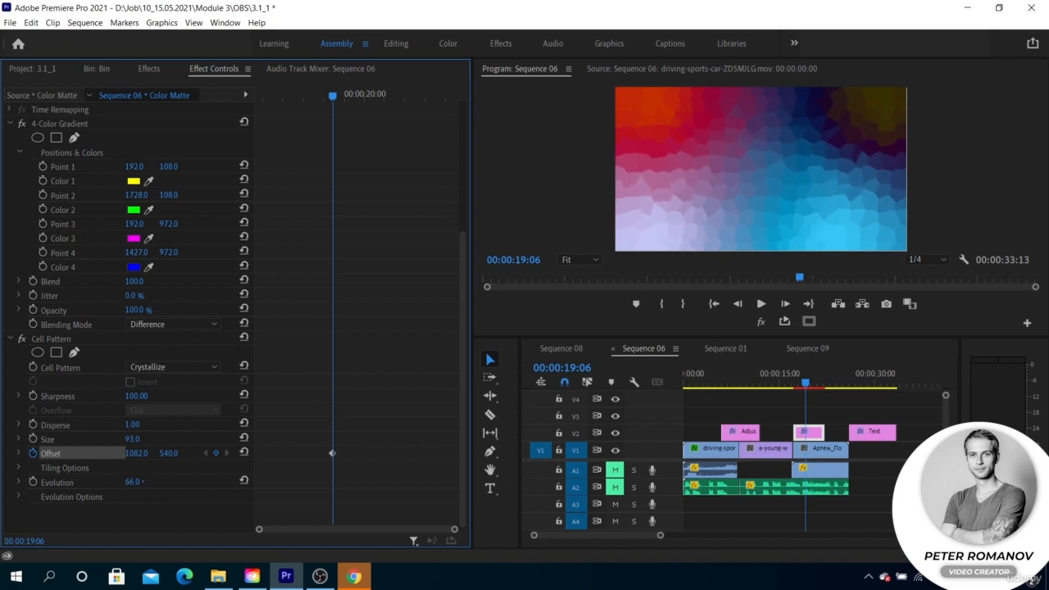
pyautogui.click(33, 453)
pyautogui.click(569, 305)
pyautogui.click(81, 342)
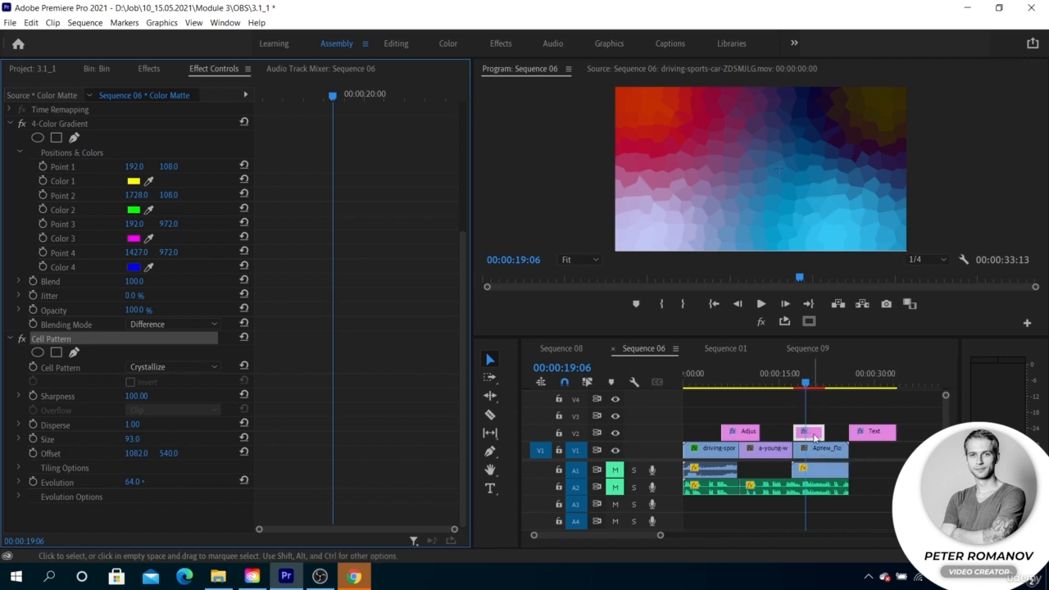
# Animate the Cell Pattern's Evolution with a starting keyframe at 00:00:19:06 and a keyframe of 2x0.0° at 00:00:20:07
pyautogui.click(32, 483)
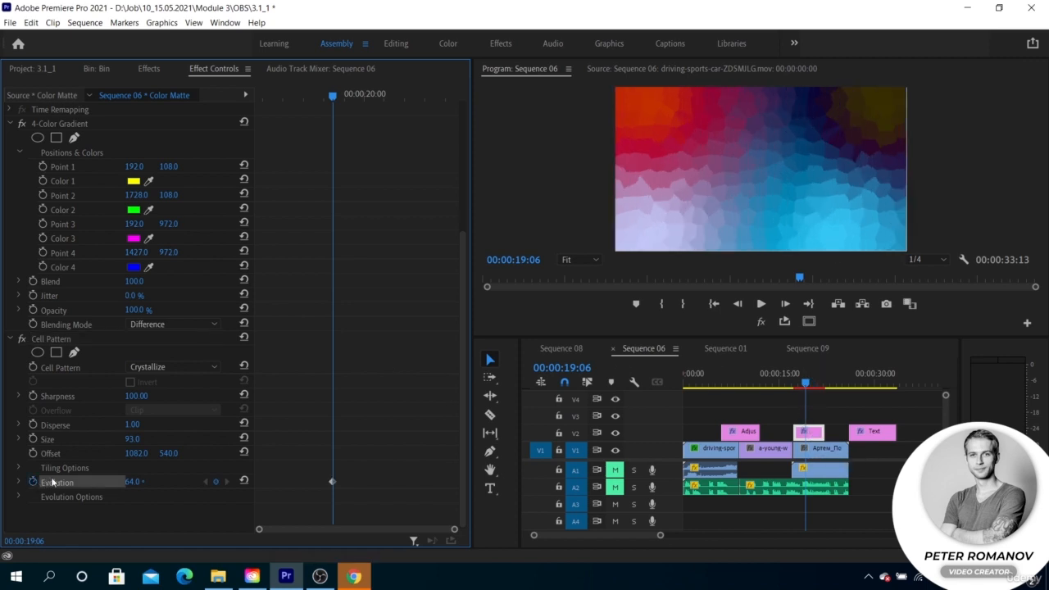
pyautogui.moveTo(333, 96); pyautogui.dragTo(375, 95)
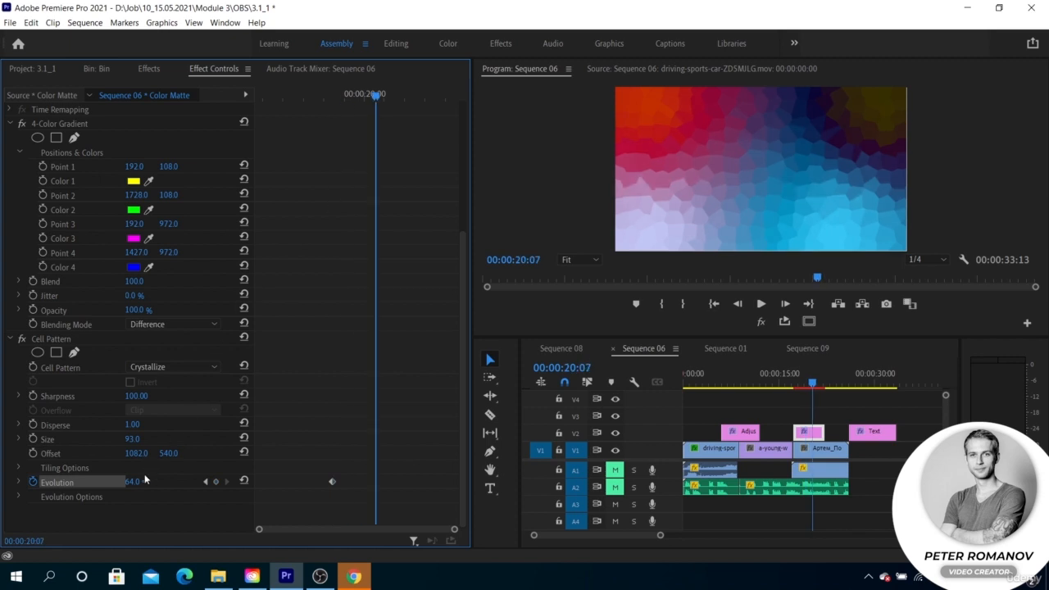
pyautogui.moveTo(134, 482); pyautogui.dragTo(176, 482)
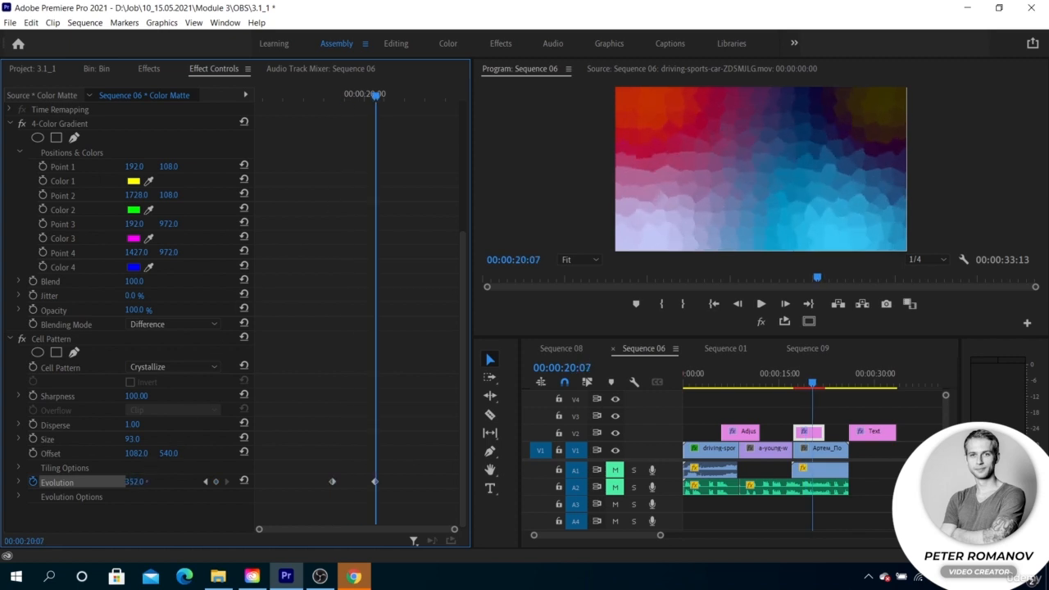
pyautogui.click(141, 481)
pyautogui.write('2x')
pyautogui.press('Return')
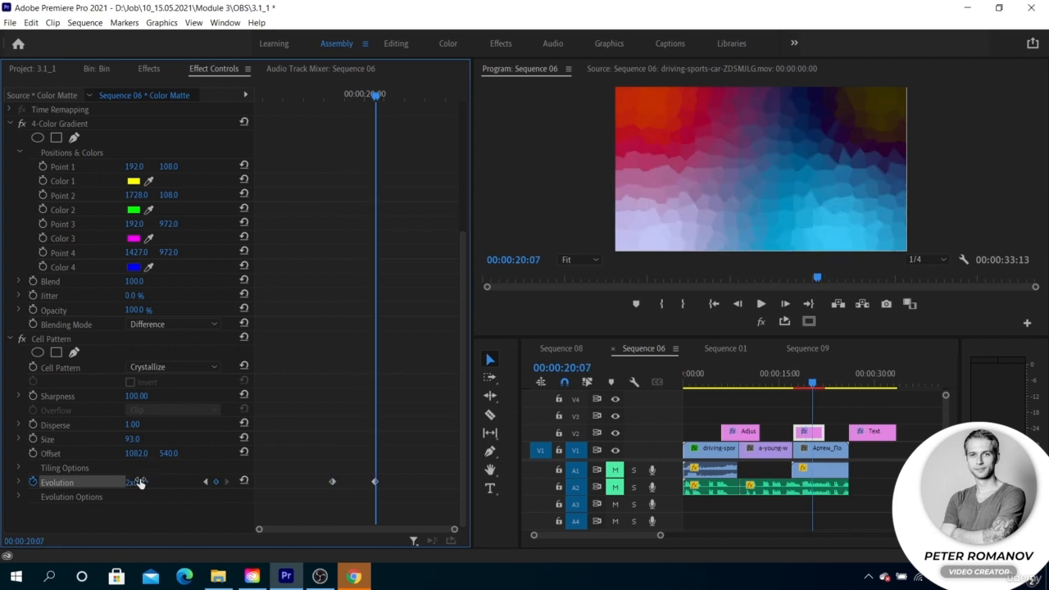
# Scrub through the Evolution animation and move its second keyframe to about 00:00:21:20, near the clip's end
pyautogui.click(804, 385)
pyautogui.moveTo(804, 384); pyautogui.dragTo(810, 385)
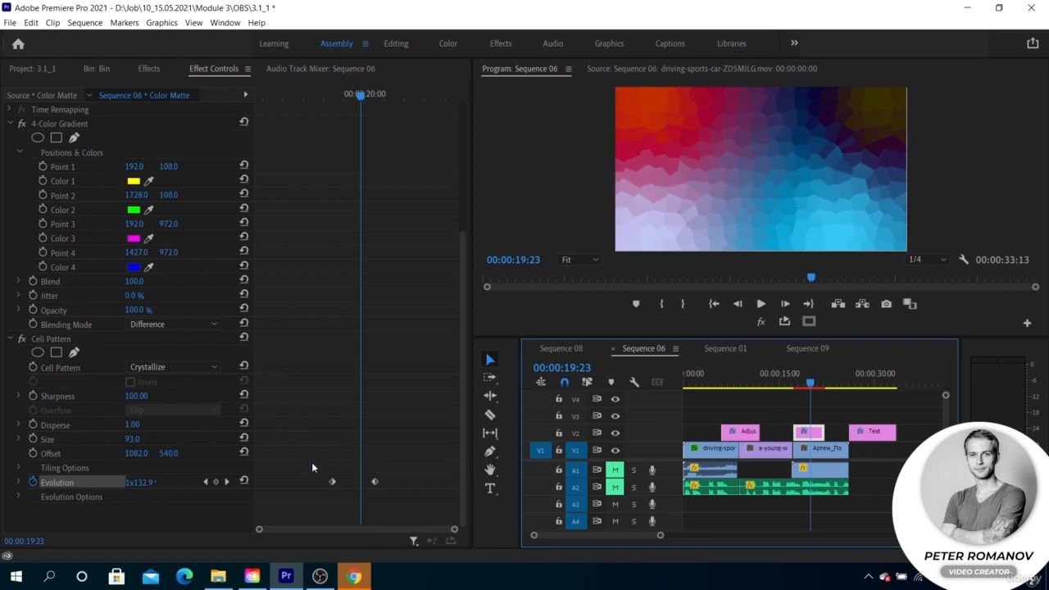
pyautogui.moveTo(374, 486); pyautogui.dragTo(437, 486)
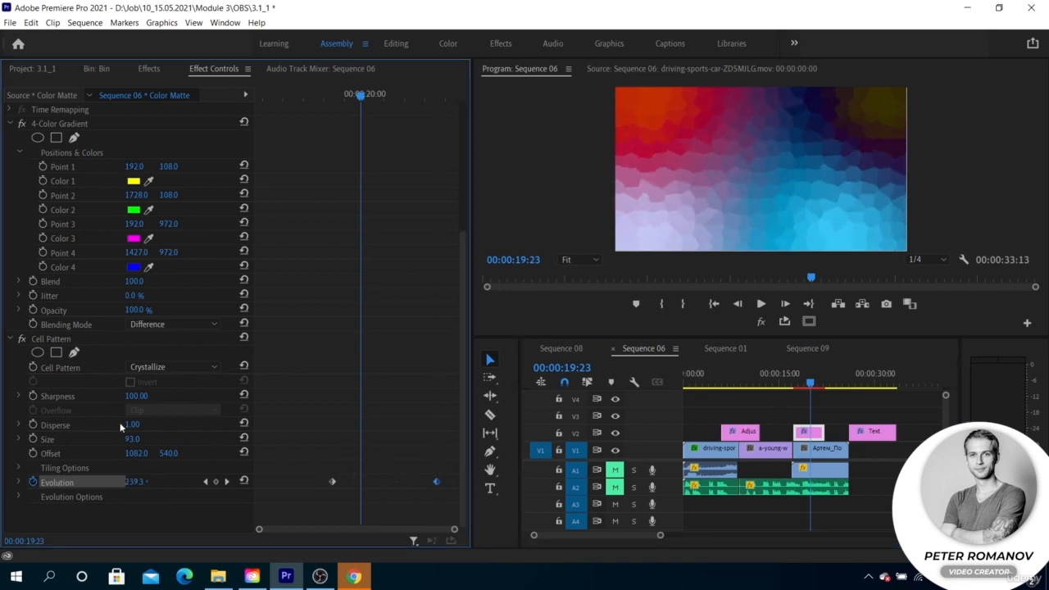
# Try the Darken, Color Burn and Darker Color opacity blend modes on the color matte and leave it on Lighten
pyautogui.scroll(3, 174, 200)
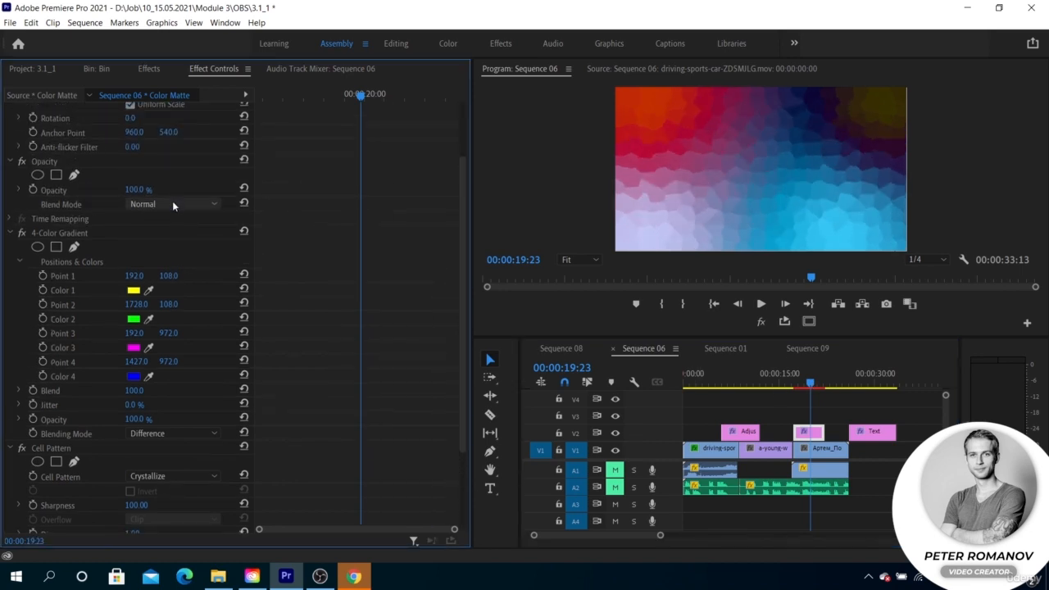
pyautogui.scroll(-1, 171, 203)
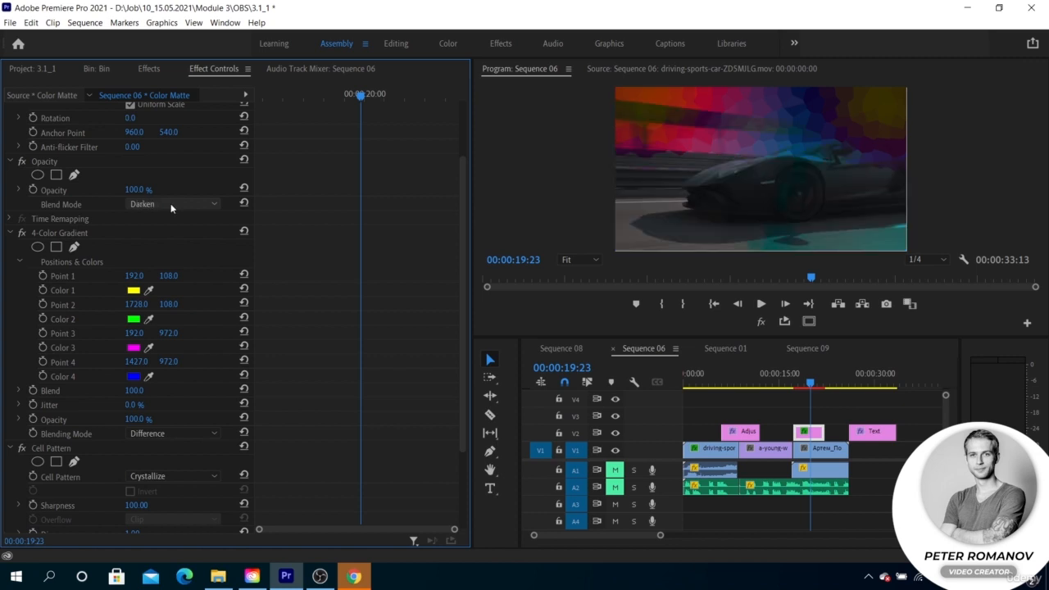
pyautogui.scroll(-2, 170, 204)
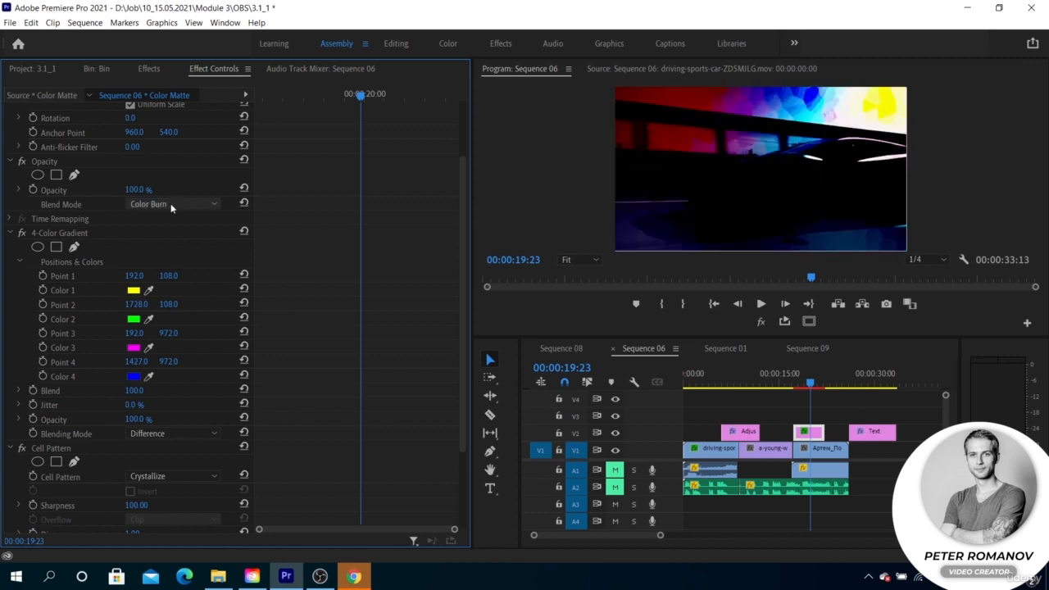
pyautogui.scroll(-2, 170, 203)
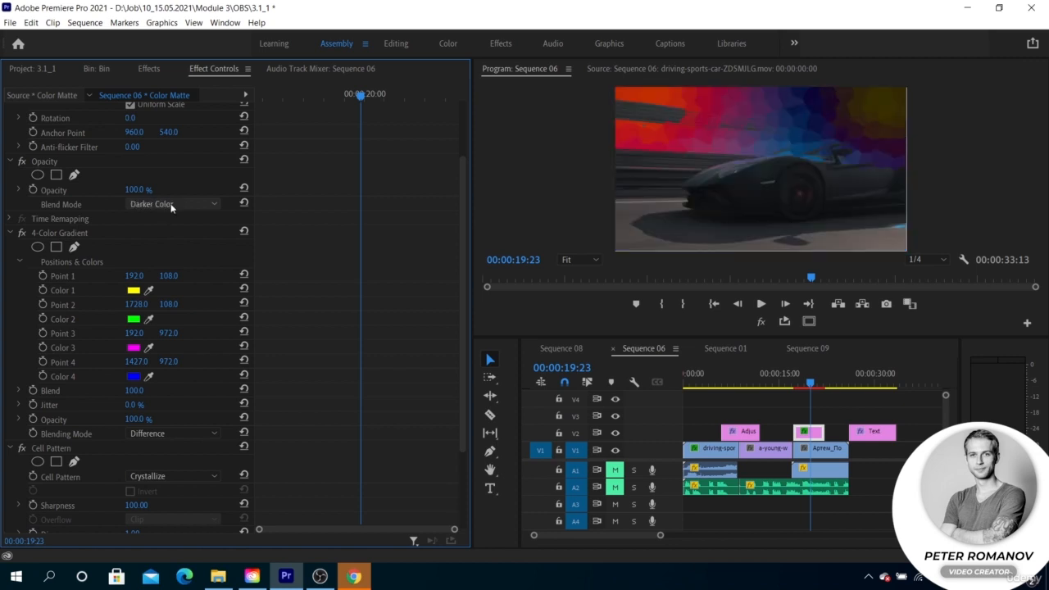
pyautogui.moveTo(363, 101); pyautogui.dragTo(433, 102)
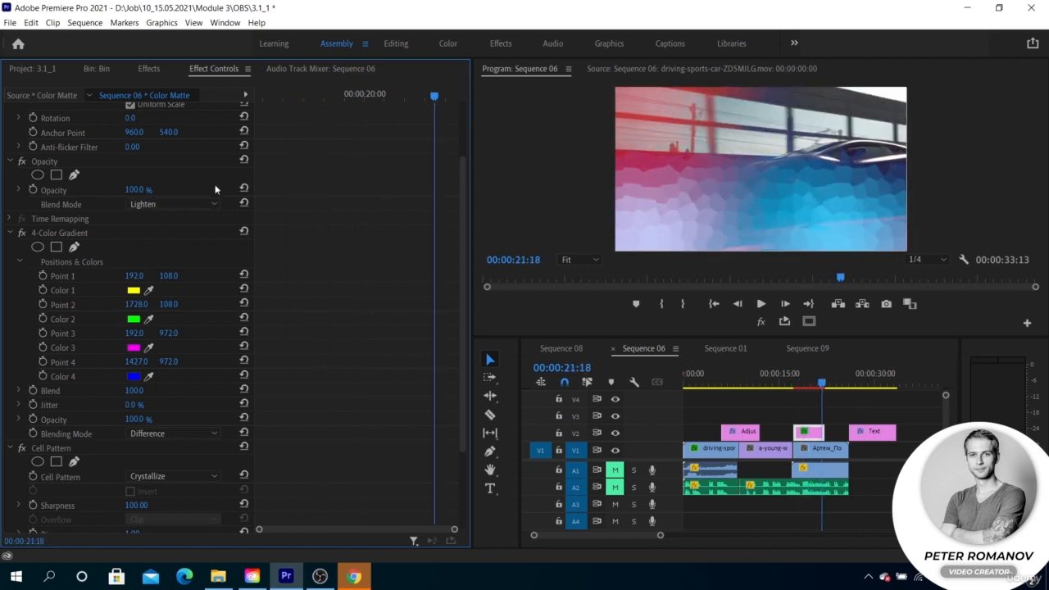
# Set the Cell Pattern's Disperse to 1.50 and Size to 28.0, and play back the result
pyautogui.scroll(-3, 123, 394)
pyautogui.moveTo(136, 425); pyautogui.dragTo(81, 439)
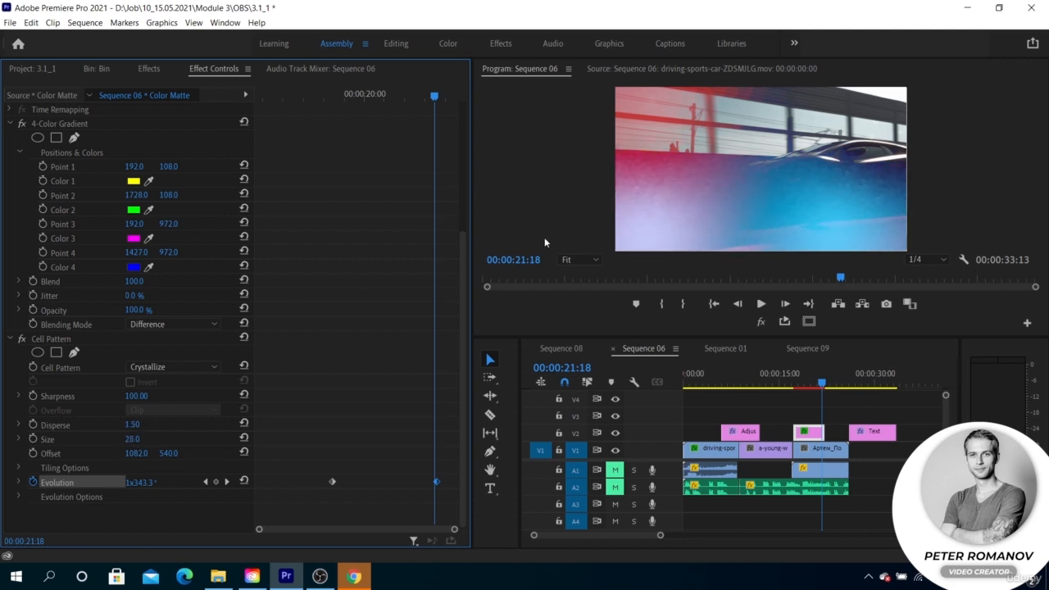
pyautogui.moveTo(435, 97); pyautogui.dragTo(384, 107)
pyautogui.press('space')
pyautogui.press('space')
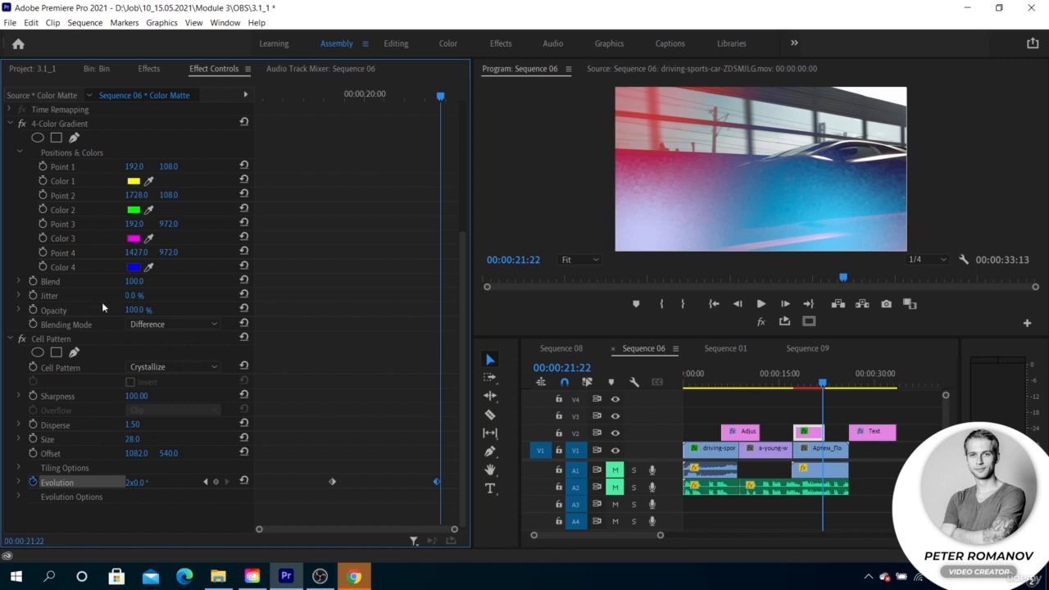
# Replace the color matte's Cell Pattern effect with the Checkerboard effect
pyautogui.click(63, 341)
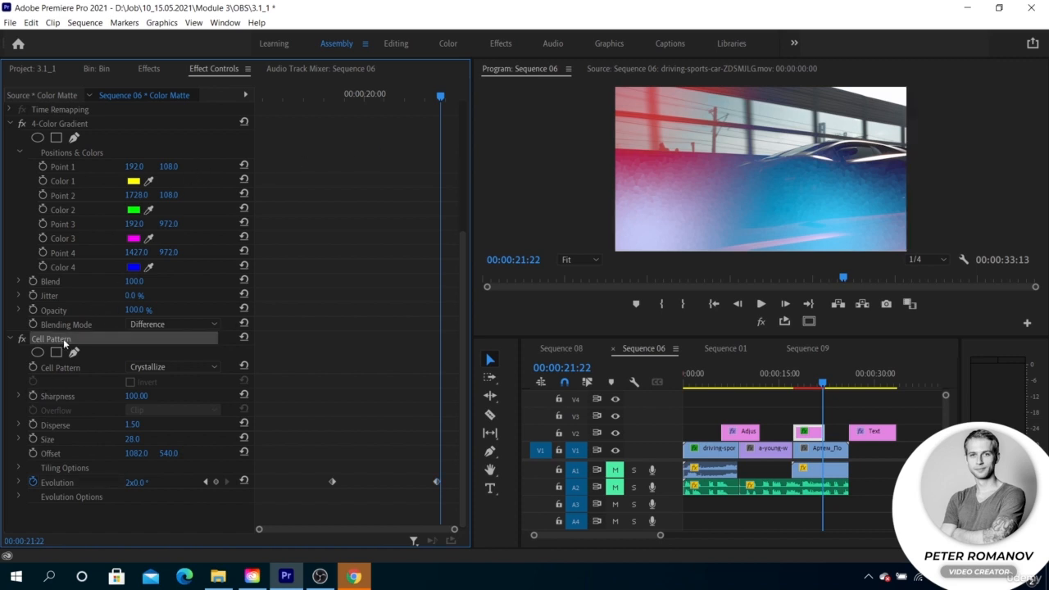
pyautogui.press('Delete')
pyautogui.click(148, 68)
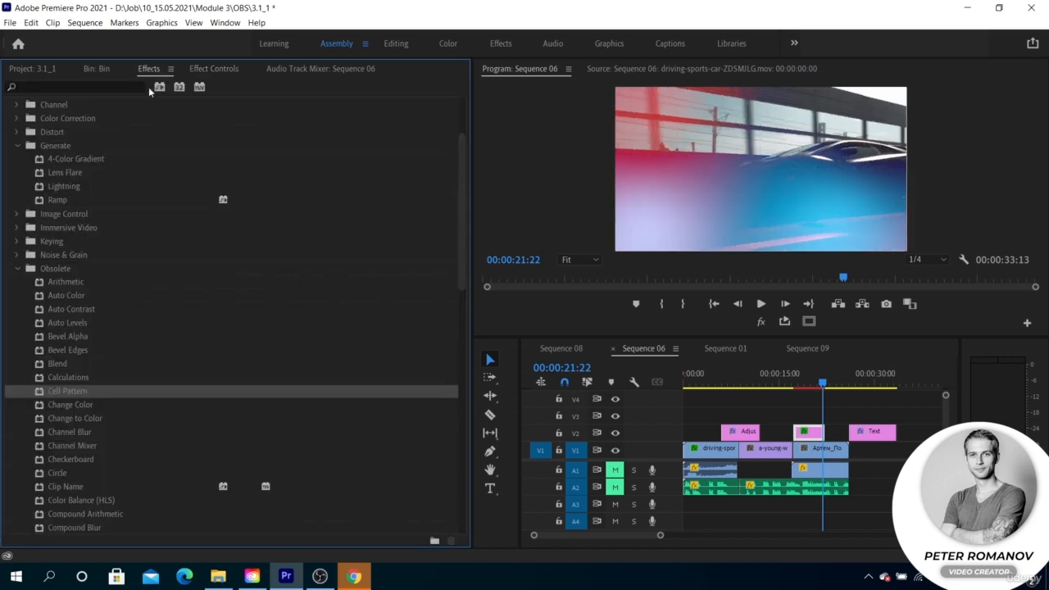
pyautogui.moveTo(71, 473); pyautogui.dragTo(808, 432)
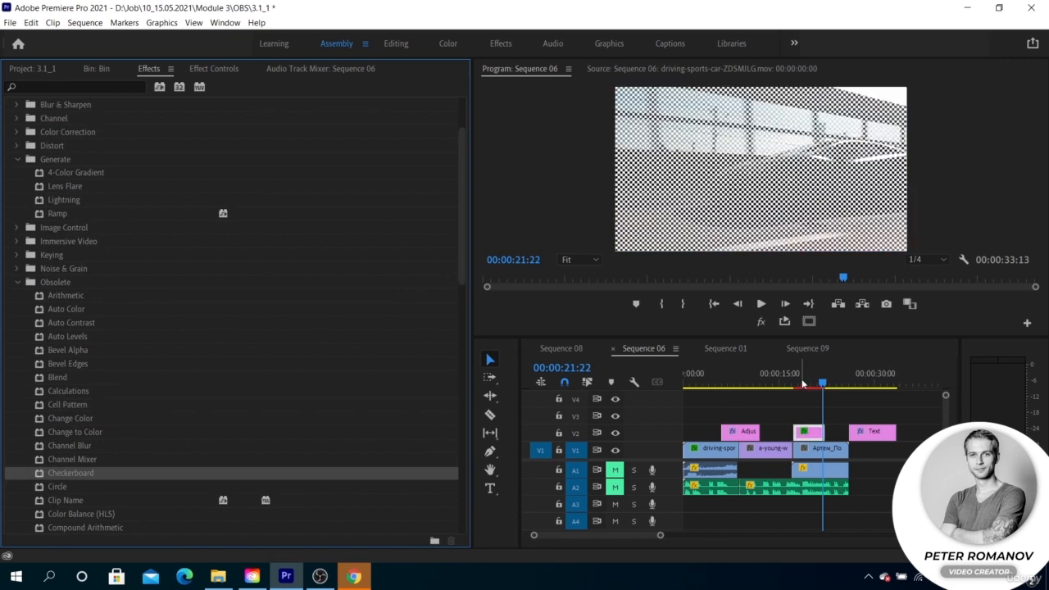
pyautogui.click(210, 68)
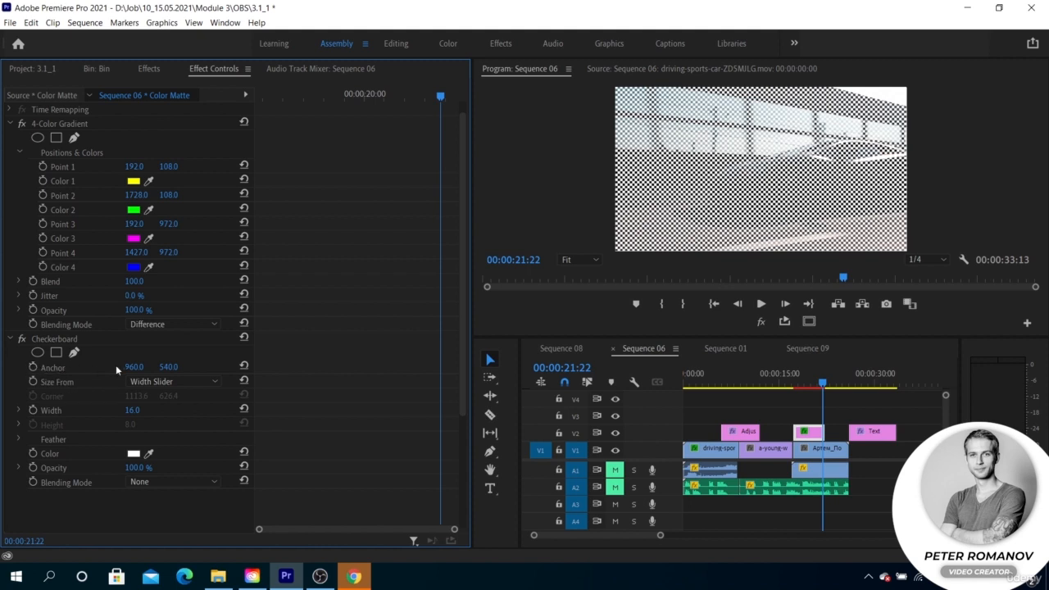
# Set the Checkerboard's horizontal Anchor to 1054.0 and Width to 539.0, keeping Size From on Width Slider
pyautogui.moveTo(131, 366); pyautogui.dragTo(182, 367)
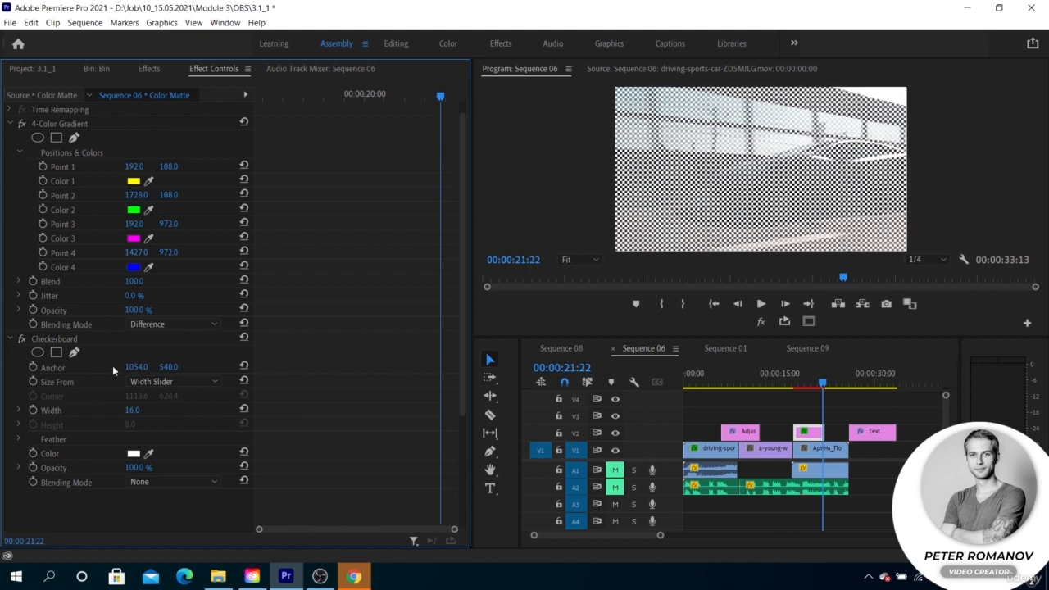
pyautogui.click(160, 382)
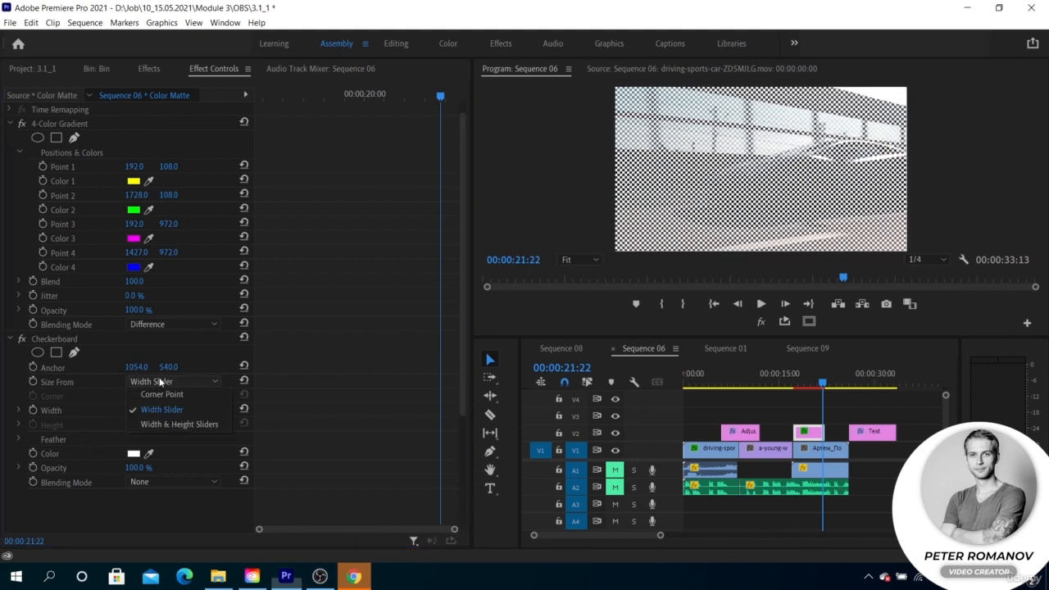
pyautogui.click(160, 379)
pyautogui.moveTo(133, 410); pyautogui.dragTo(410, 410)
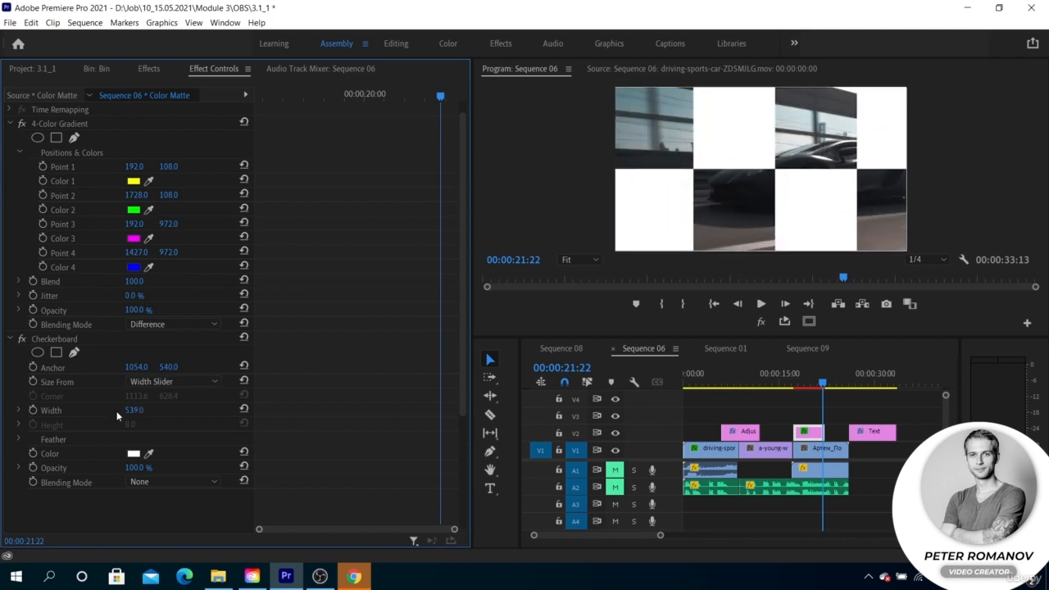
# Try the Normal blending mode on the Checkerboard effect and return it to None
pyautogui.click(141, 483)
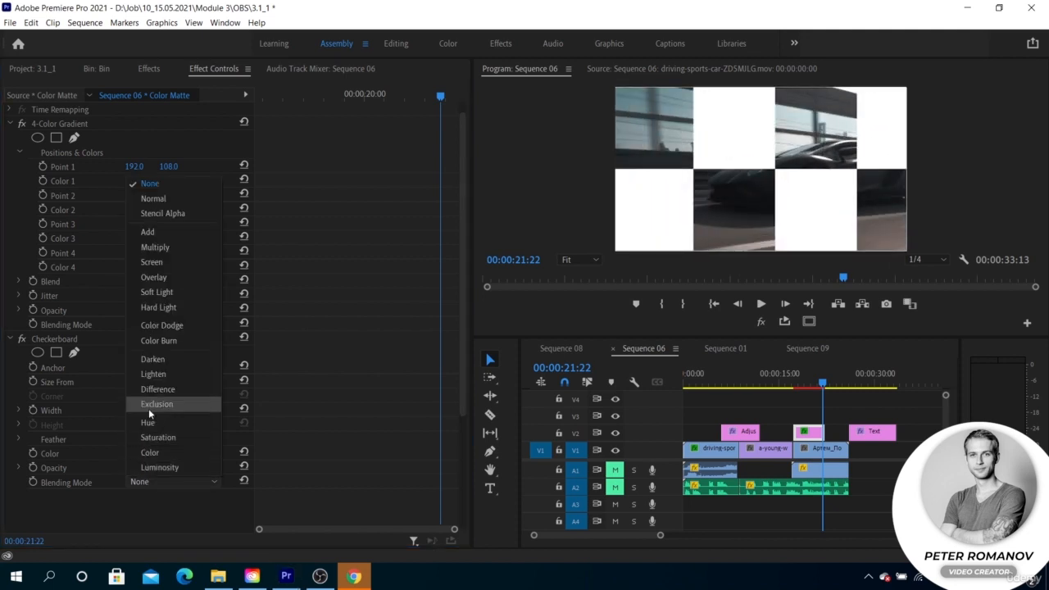
pyautogui.click(167, 200)
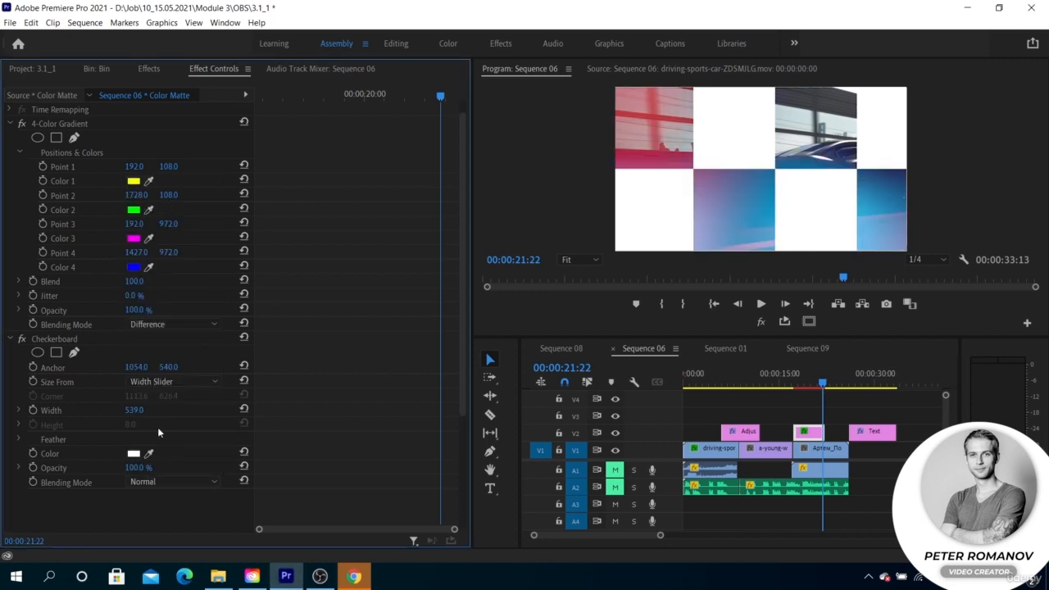
pyautogui.click(164, 482)
pyautogui.click(171, 186)
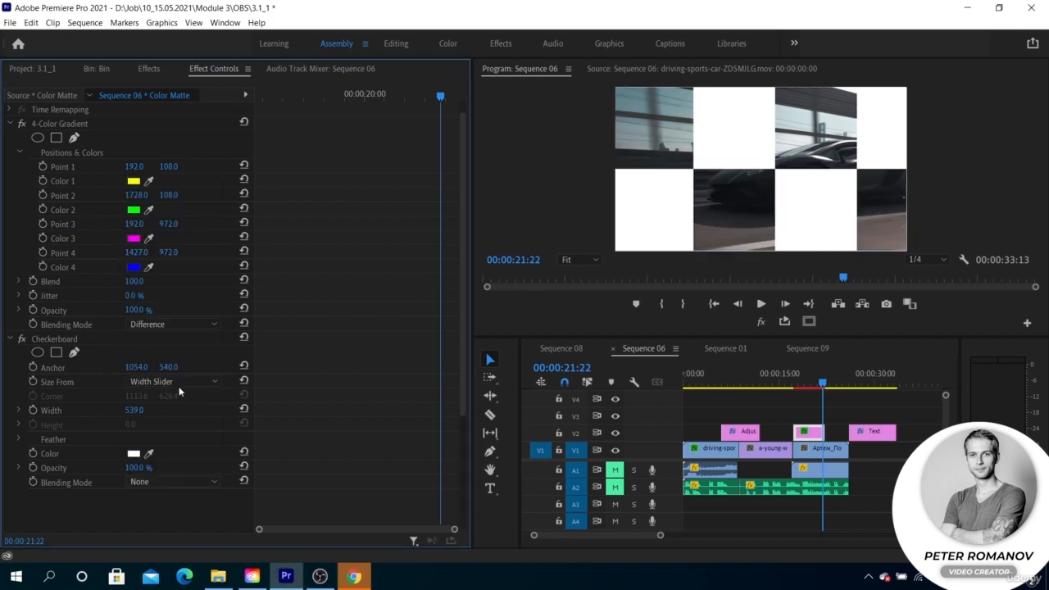
# Animate the Checkerboard's Anchor with a keyframe at 00:00:17:17 and a second keyframe with a larger horizontal value at 00:00:21:20
pyautogui.moveTo(440, 96); pyautogui.dragTo(264, 141)
pyautogui.scroll(4, 112, 363)
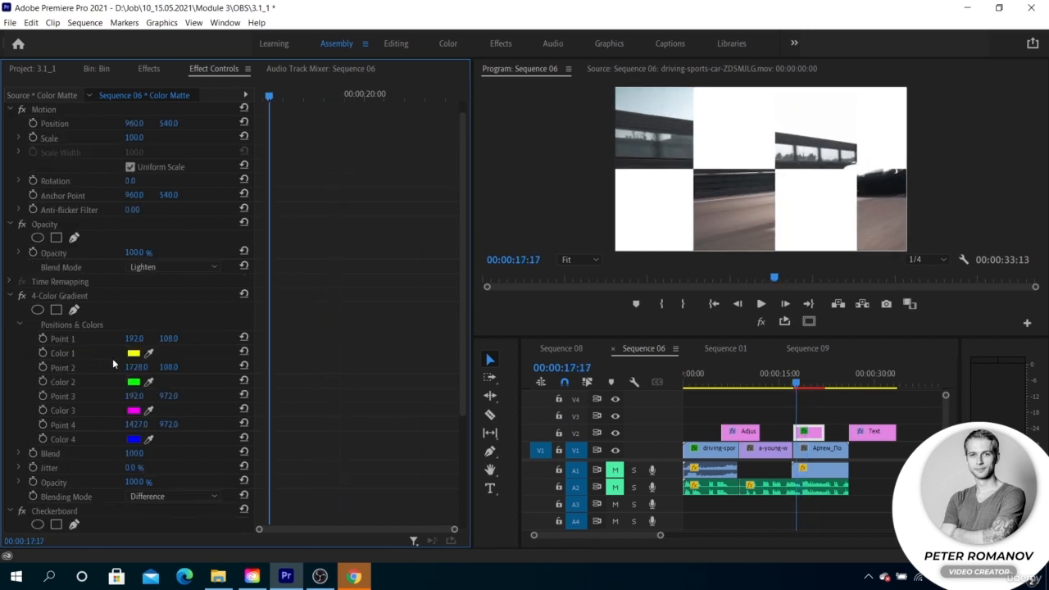
pyautogui.scroll(-4, 210, 346)
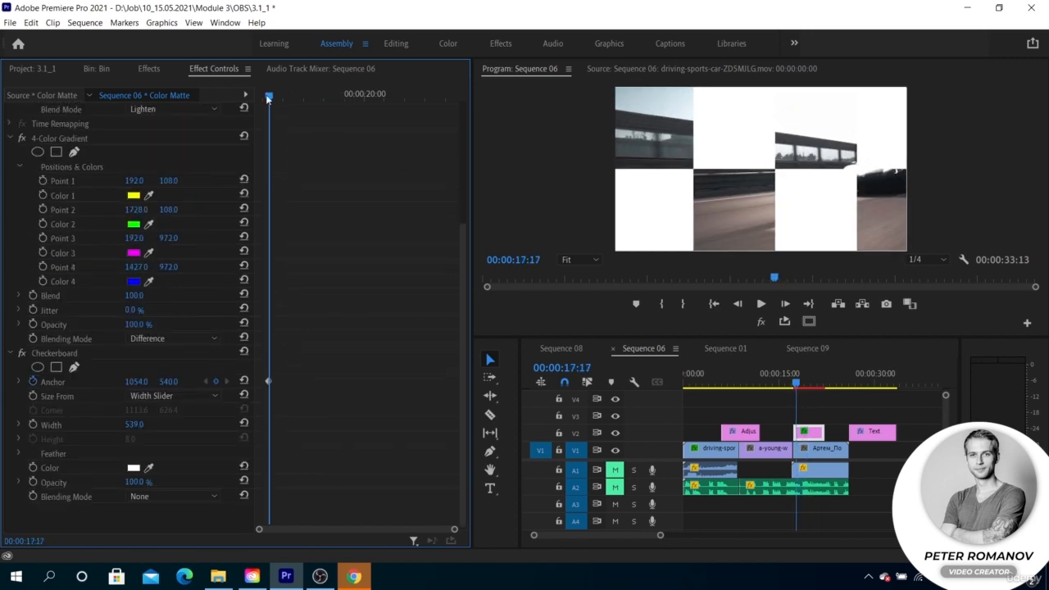
pyautogui.moveTo(269, 99); pyautogui.dragTo(439, 112)
pyautogui.moveTo(137, 381); pyautogui.dragTo(327, 381)
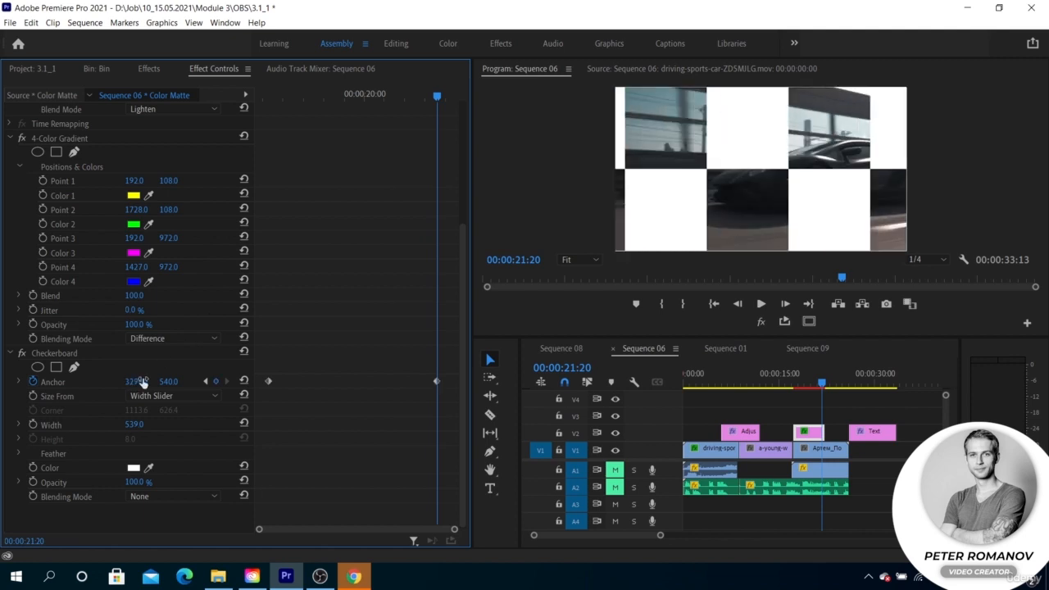
# Play back the Checkerboard's Anchor animation from its first keyframe
pyautogui.moveTo(440, 95); pyautogui.dragTo(271, 127)
pyautogui.press('space')
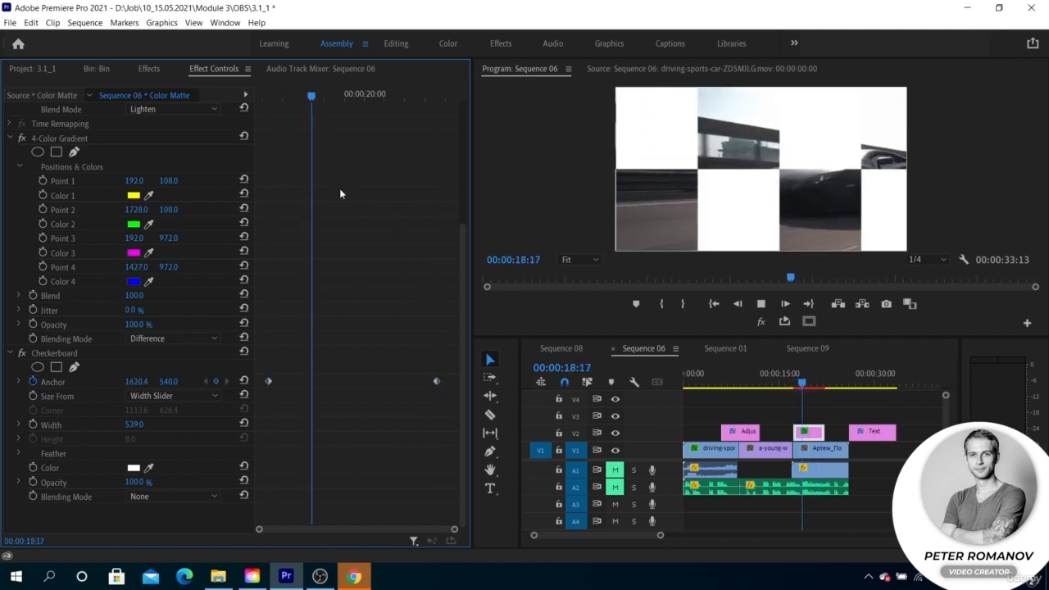
pyautogui.press('space')
# Try Corner Point and Width & Height Sliders as the Checkerboard's Size From mode and return it to Width Slider
pyautogui.click(164, 396)
pyautogui.click(162, 408)
pyautogui.click(163, 396)
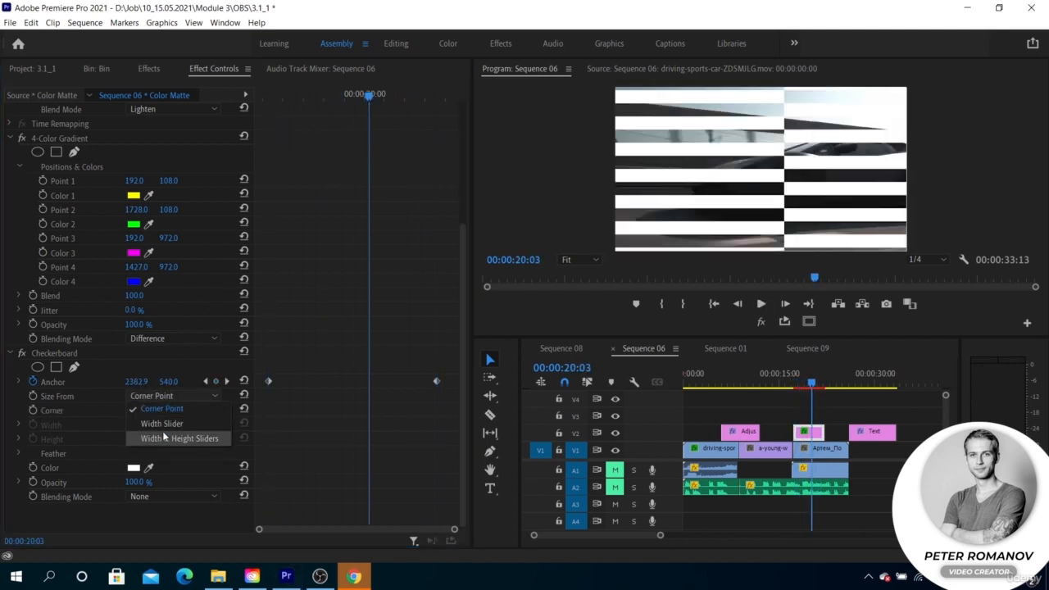
pyautogui.click(166, 438)
pyautogui.click(168, 396)
pyautogui.click(167, 423)
# Replace the color matte's Checkerboard effect with the Circle effect and show its settings
pyautogui.click(112, 353)
pyautogui.press('Delete')
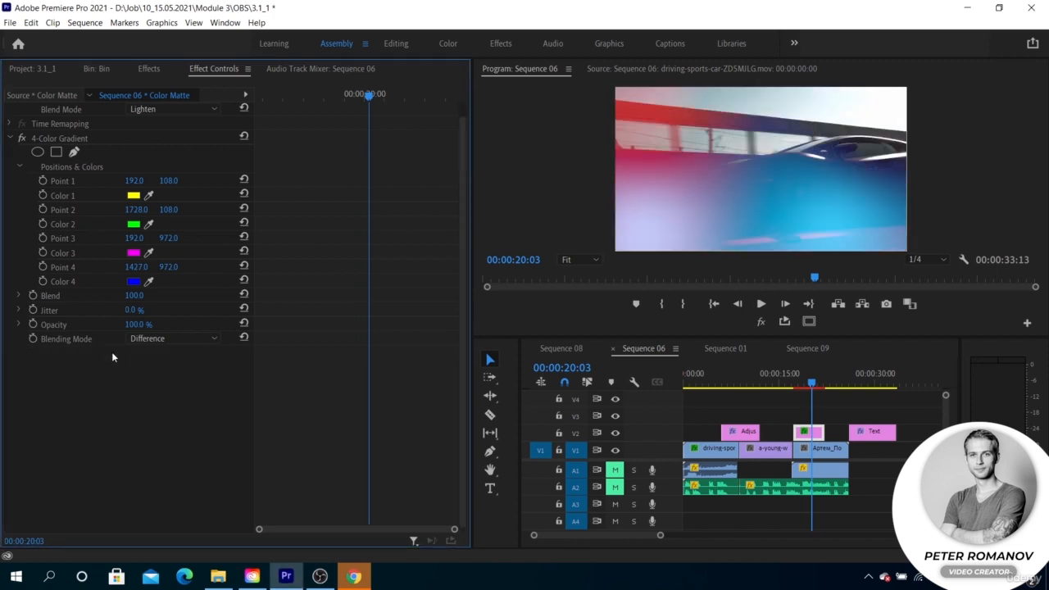
pyautogui.click(148, 69)
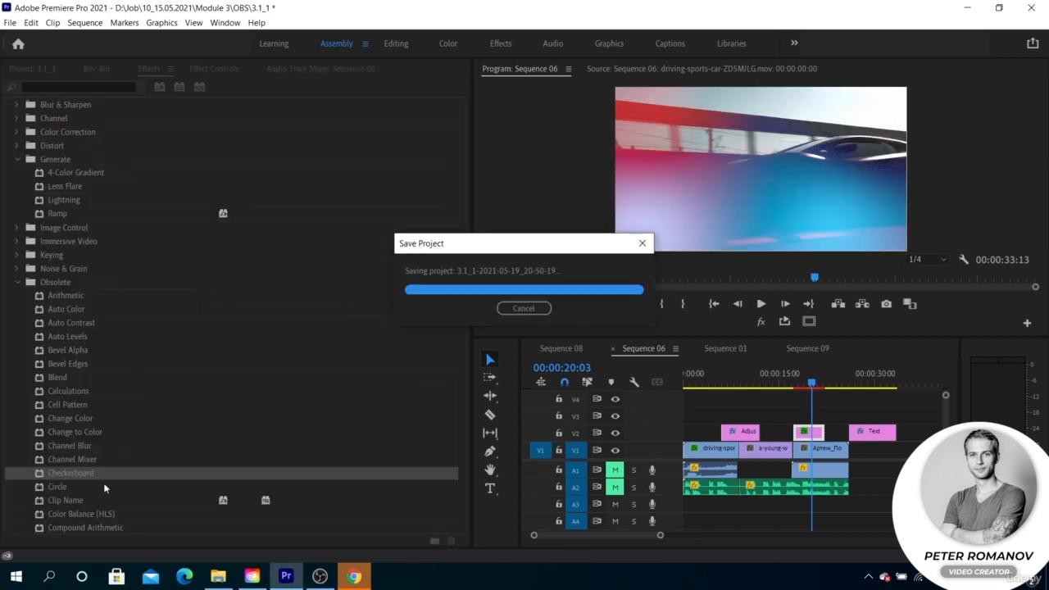
pyautogui.moveTo(96, 487); pyautogui.dragTo(808, 431)
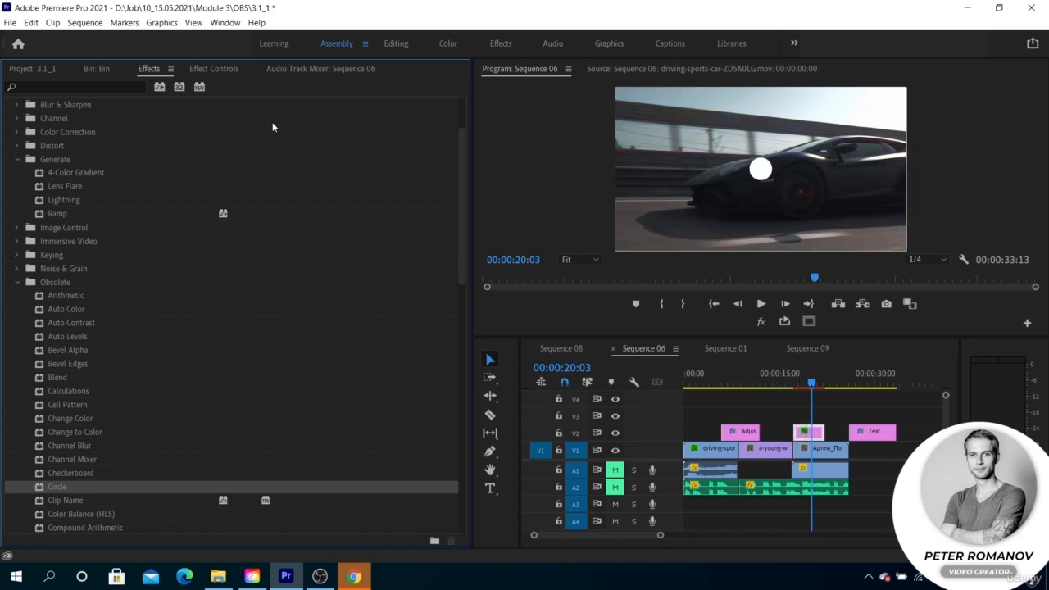
pyautogui.click(204, 67)
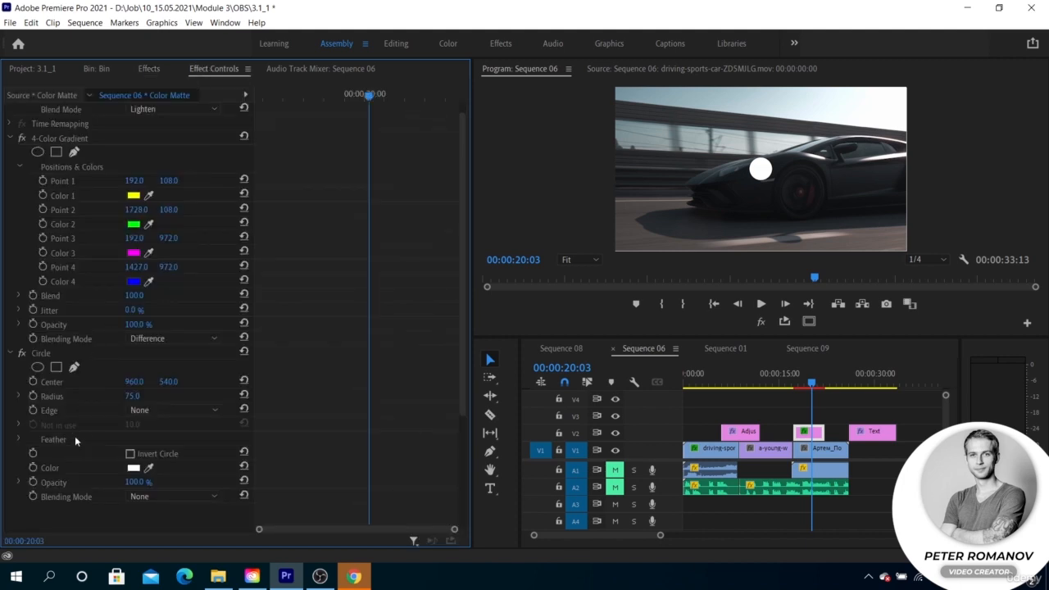
# Replace the color matte's Circle effect with the Grid effect
pyautogui.click(76, 353)
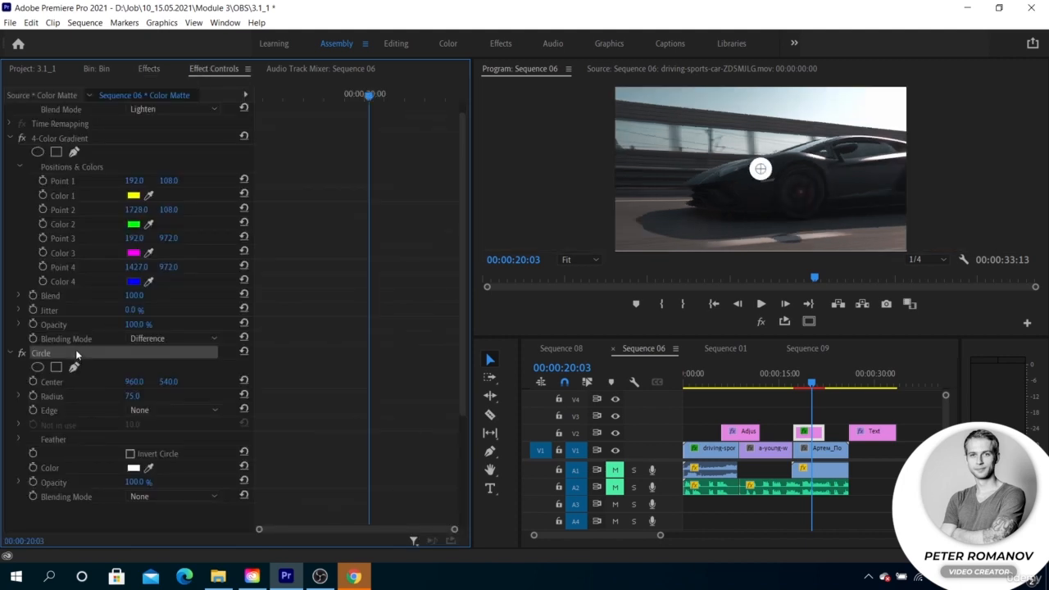
pyautogui.press('Delete')
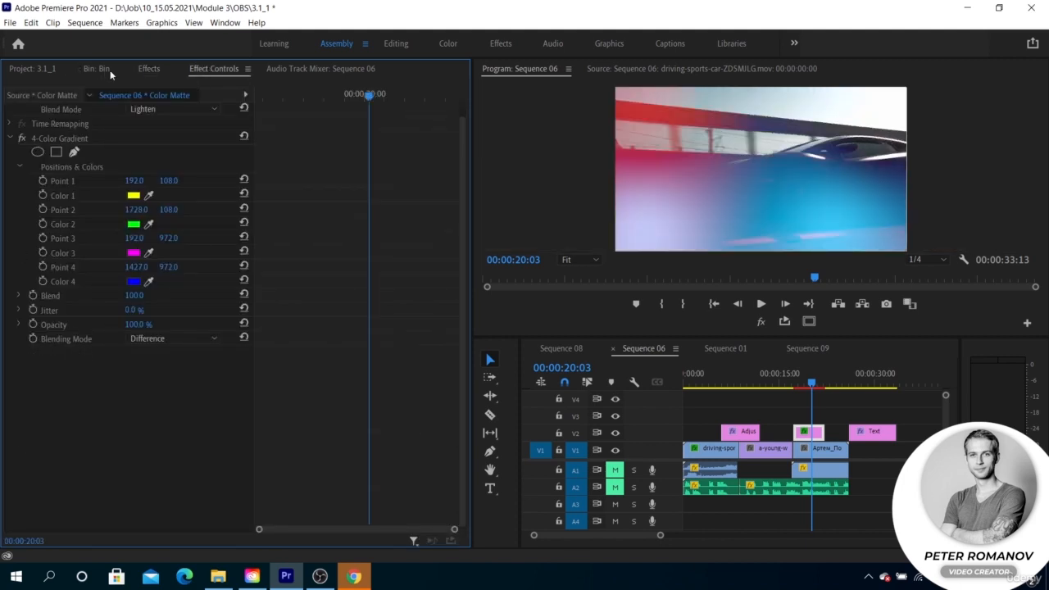
pyautogui.click(148, 69)
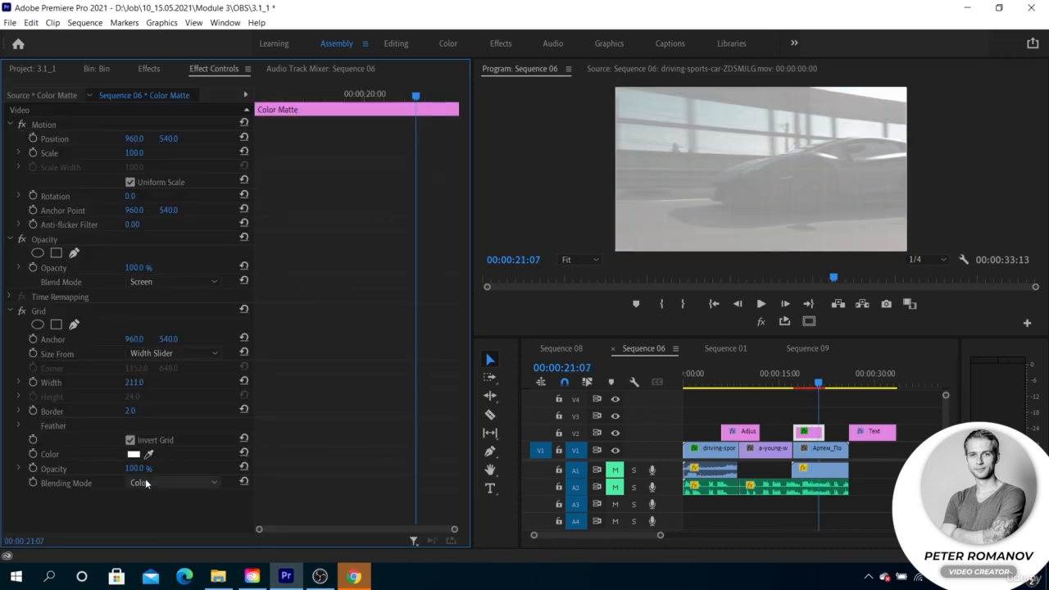
# Set the Grid's Blending Mode to Screen, its Width to 26.0 and its Border to 9.0
pyautogui.click(148, 483)
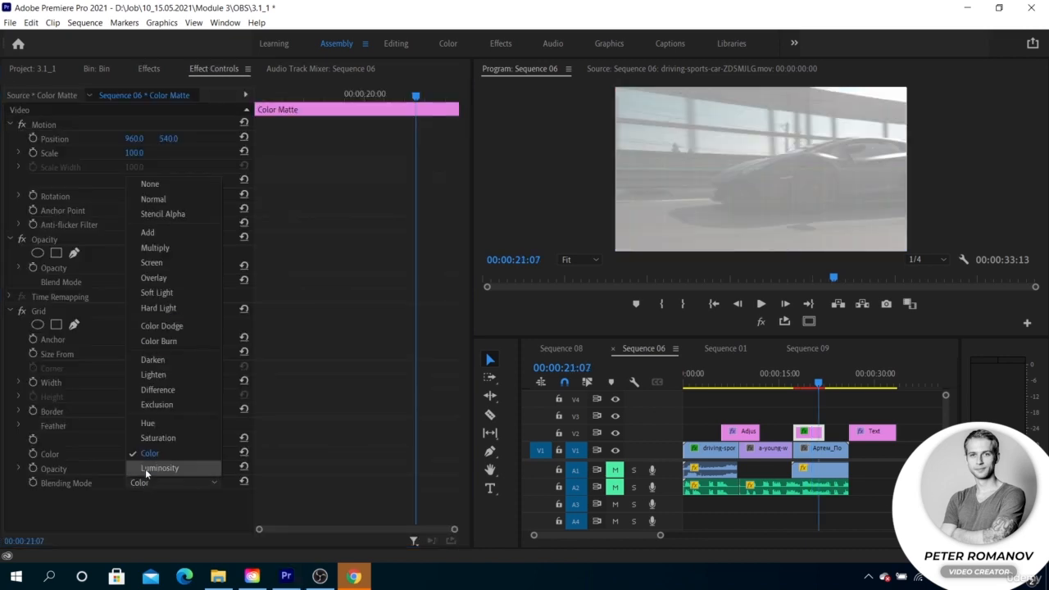
pyautogui.click(166, 265)
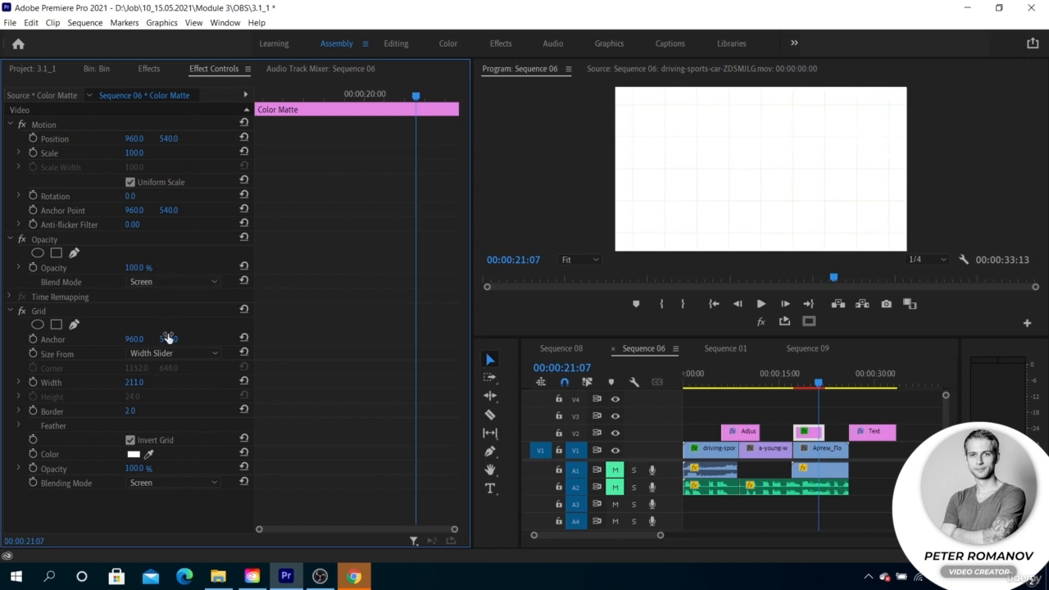
pyautogui.moveTo(135, 383); pyautogui.dragTo(42, 383)
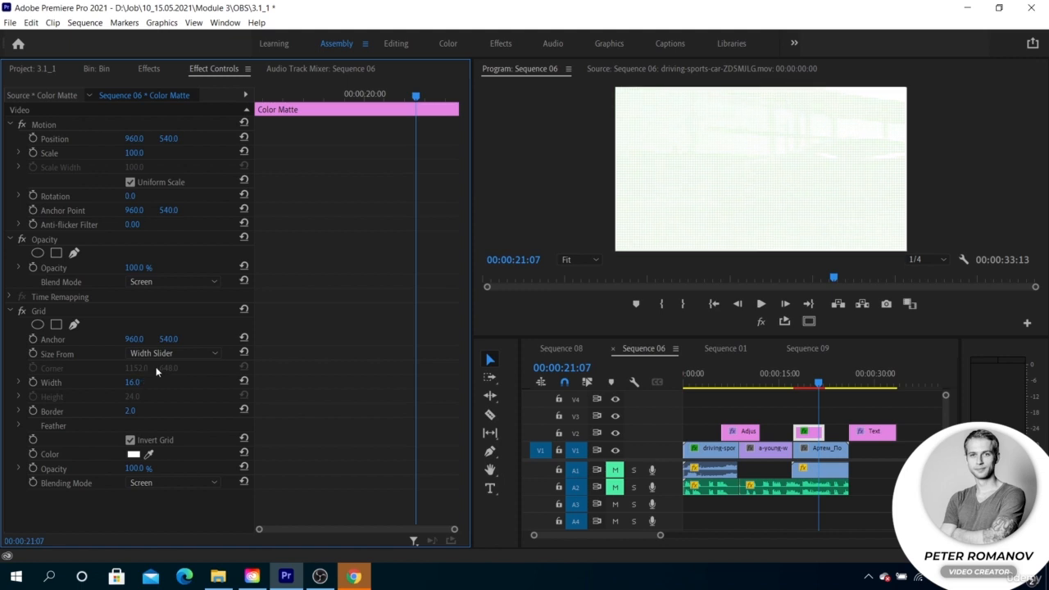
pyautogui.moveTo(134, 382); pyautogui.dragTo(144, 412)
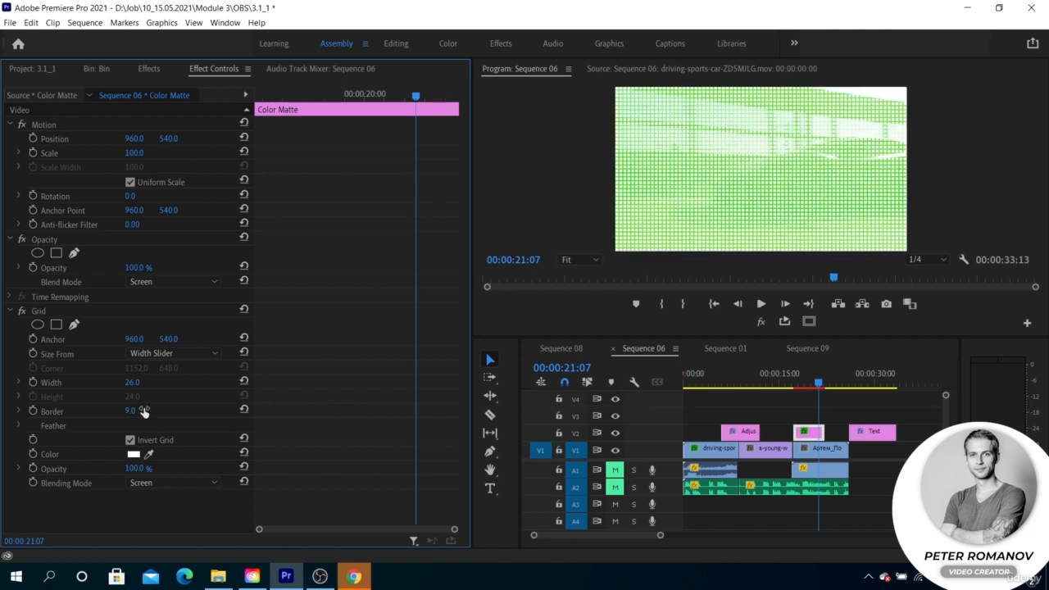
# Experiment with the Grid's Feather and undo the excess, keeping Feather Width at 1.0
pyautogui.click(20, 426)
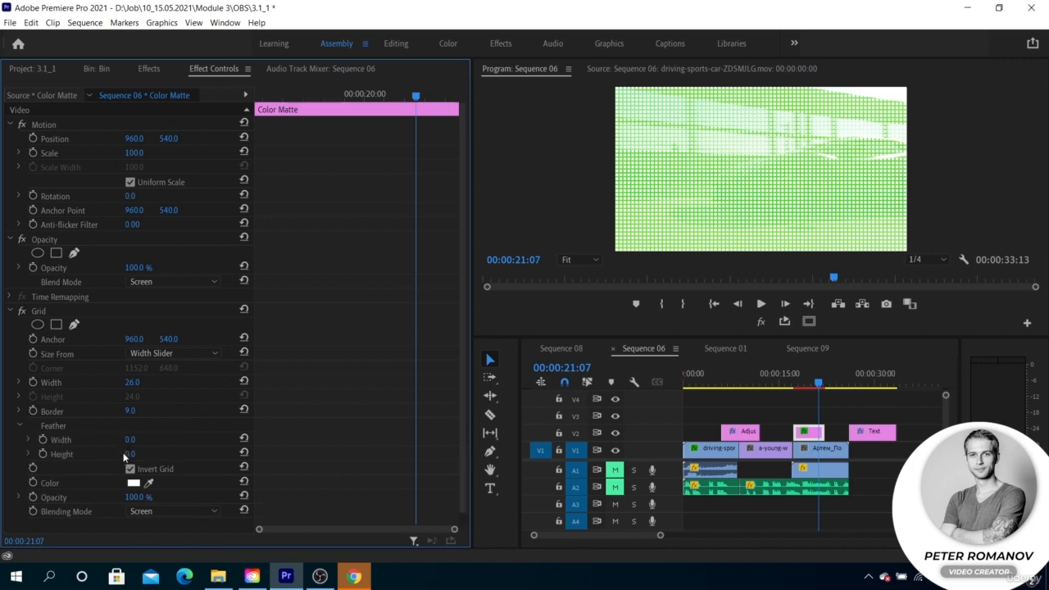
pyautogui.moveTo(128, 455)
pyautogui.mouseDown()
pyautogui.moveTo(146, 455)
pyautogui.moveTo(150, 442)
pyautogui.moveTo(128, 442)
pyautogui.mouseUp()
pyautogui.hotkey('ctrl', 'z')
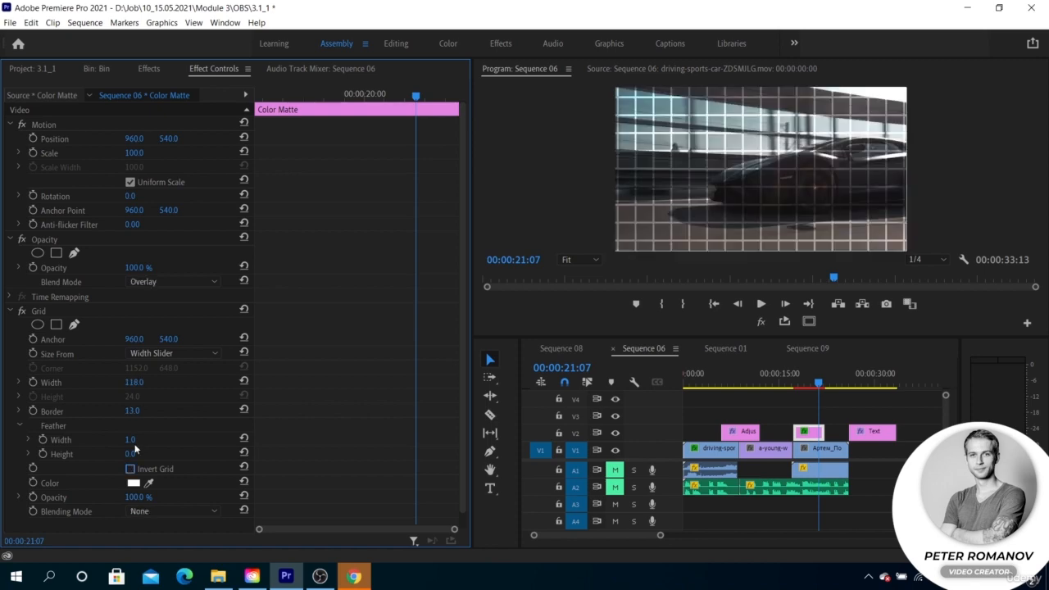
# Size the Grid from Width & Height Sliders, with Width 397.0 and Height 23.0
pyautogui.scroll(-1, 131, 430)
pyautogui.click(168, 339)
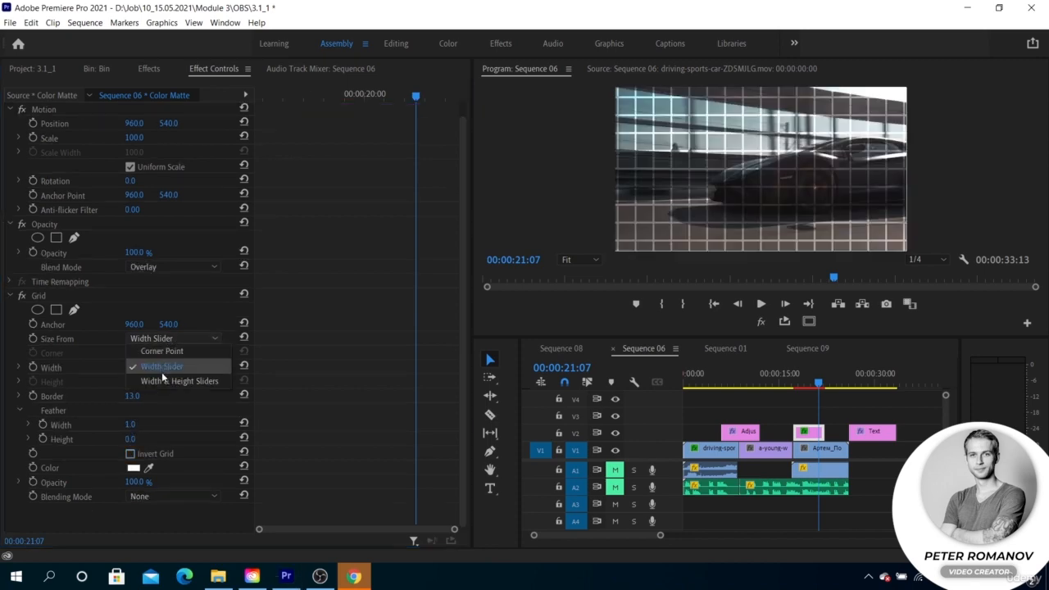
pyautogui.click(164, 379)
pyautogui.moveTo(139, 382); pyautogui.dragTo(180, 372)
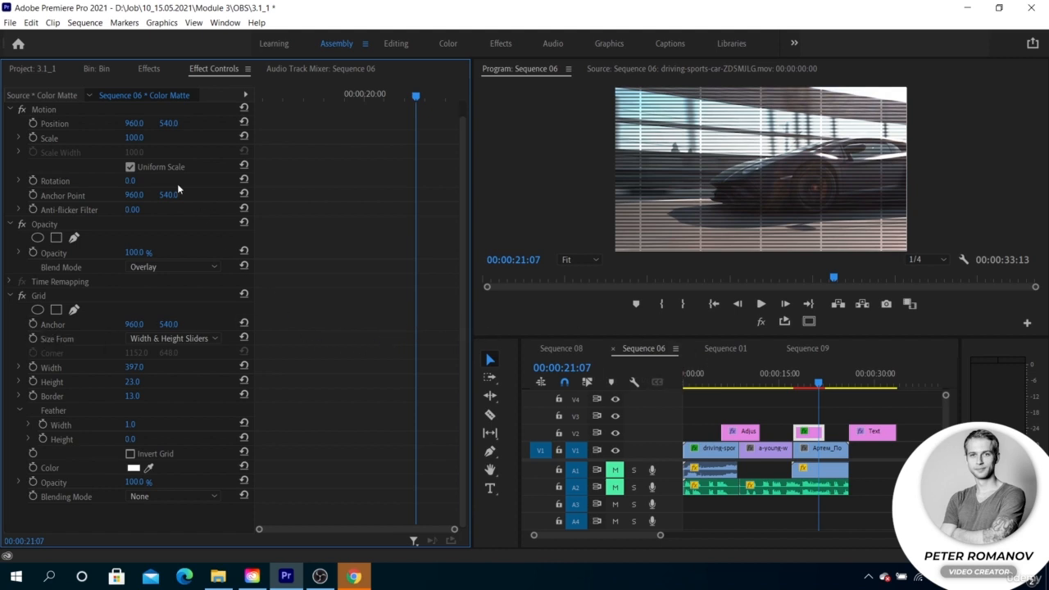
# Apply the Lens Flare effect to the first driving sports car clip and view it at 00:00:01:12
pyautogui.click(155, 66)
pyautogui.scroll(5, 82, 211)
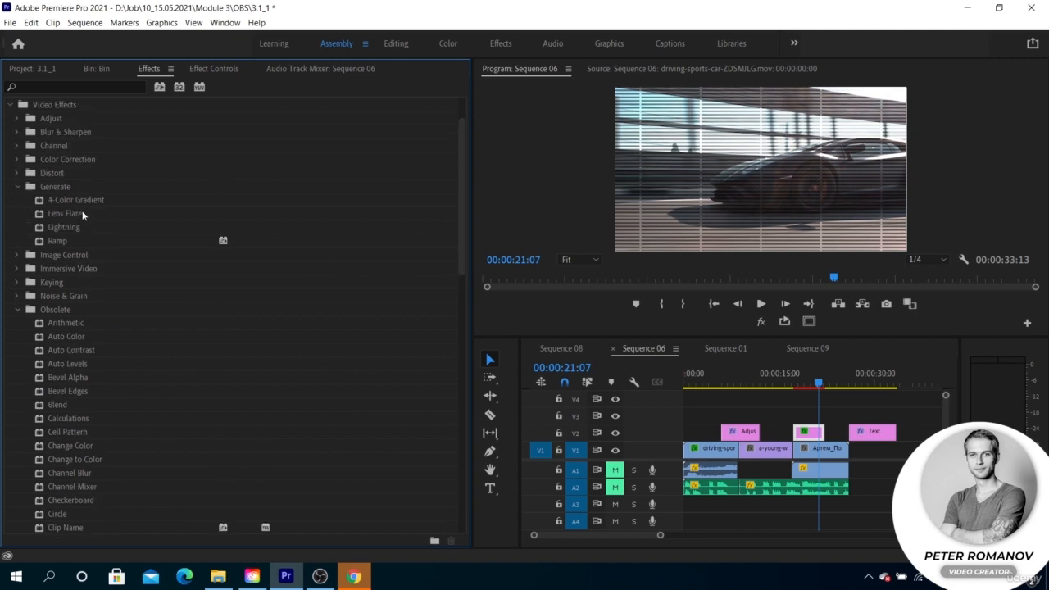
pyautogui.click(82, 213)
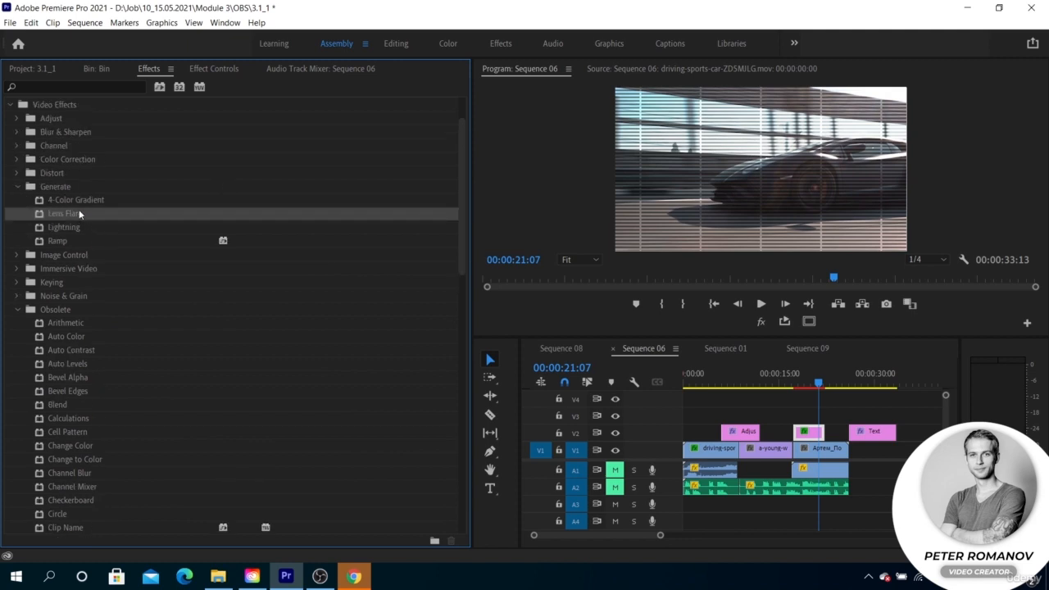
pyautogui.moveTo(70, 212); pyautogui.dragTo(701, 448)
pyautogui.click(694, 382)
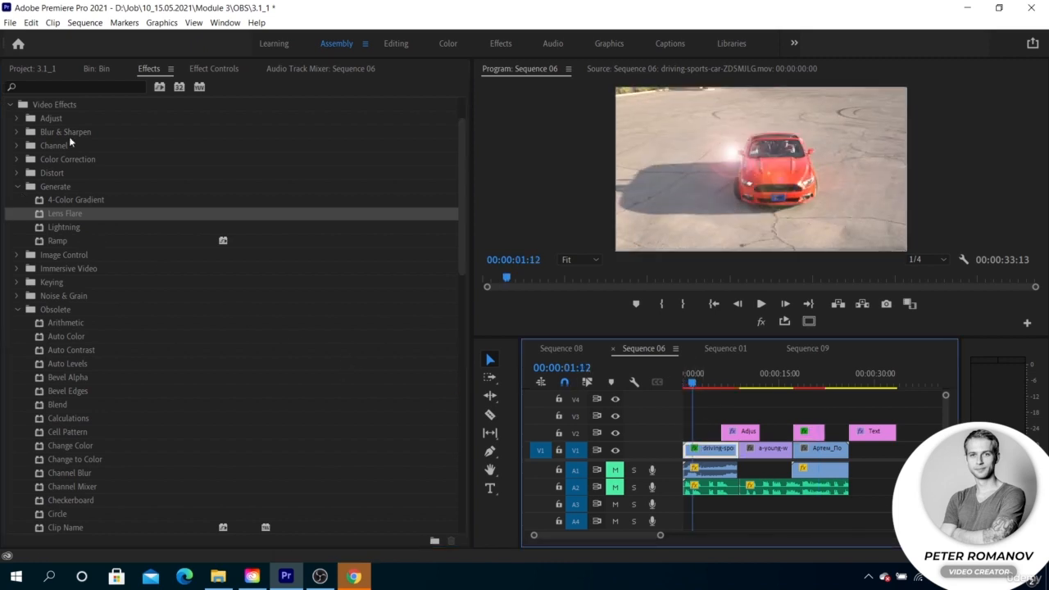
# Set the Lens Flare's horizontal center to 1267.0, brightness to 124% and Blend With Original to 18%, keeping the 50-300mm Zoom lens
pyautogui.click(211, 68)
pyautogui.scroll(-3, 61, 342)
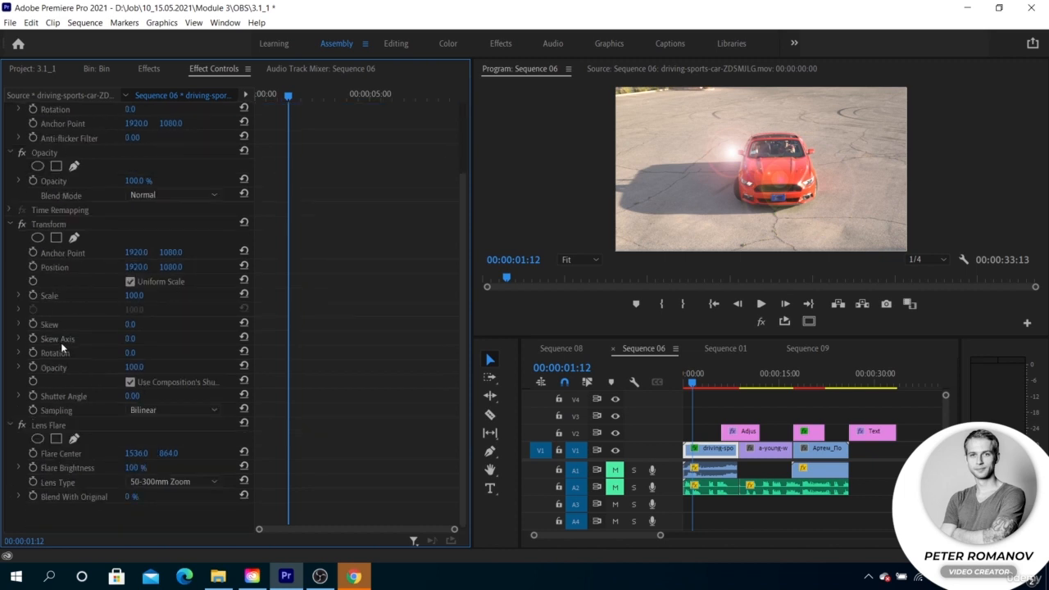
pyautogui.moveTo(135, 468)
pyautogui.mouseDown()
pyautogui.moveTo(168, 468)
pyautogui.moveTo(154, 468)
pyautogui.mouseUp()
pyautogui.moveTo(136, 454); pyautogui.dragTo(8, 453)
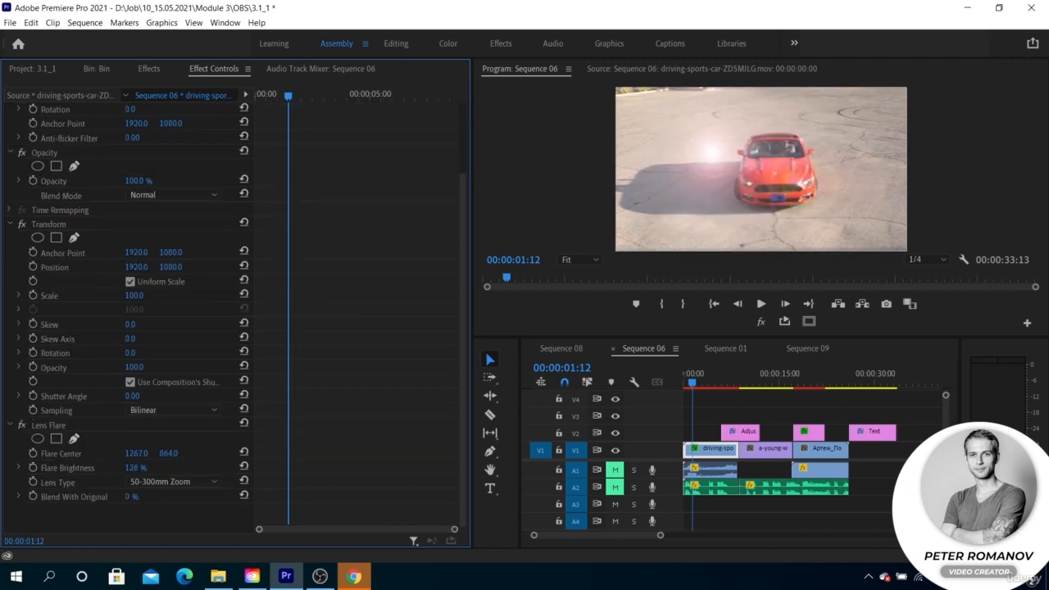
pyautogui.click(141, 481)
pyautogui.click(140, 483)
pyautogui.moveTo(132, 497); pyautogui.dragTo(143, 498)
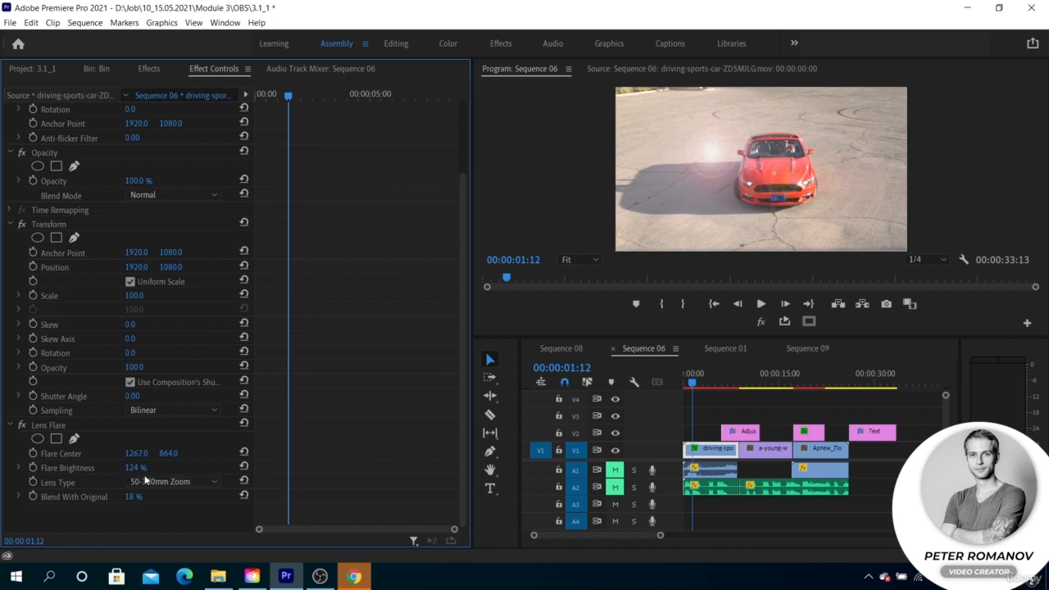
# Preview the Lens Flare from the start of the sequence and at 00:00:01:18
pyautogui.click(689, 387)
pyautogui.press('space')
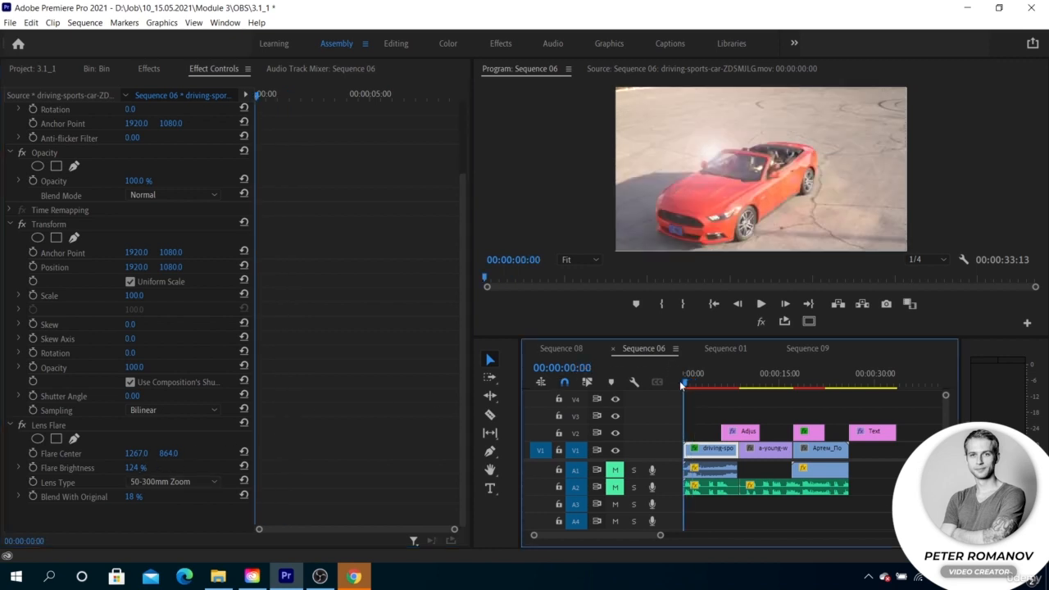
pyautogui.click(695, 383)
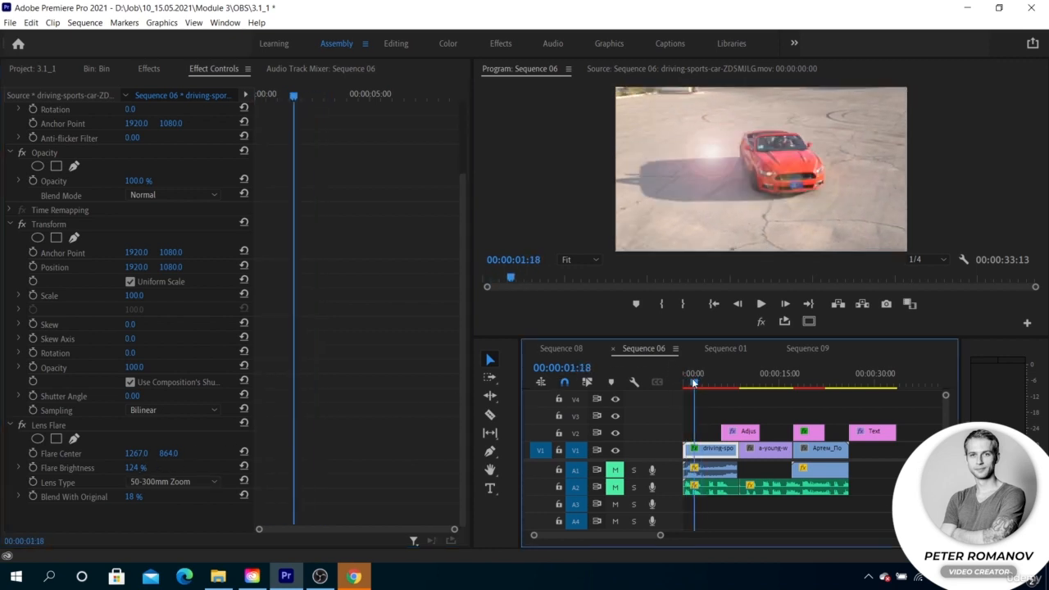
# Apply the Lightning effect to the first driving sports car clip and show its settings
pyautogui.click(148, 68)
pyautogui.click(105, 227)
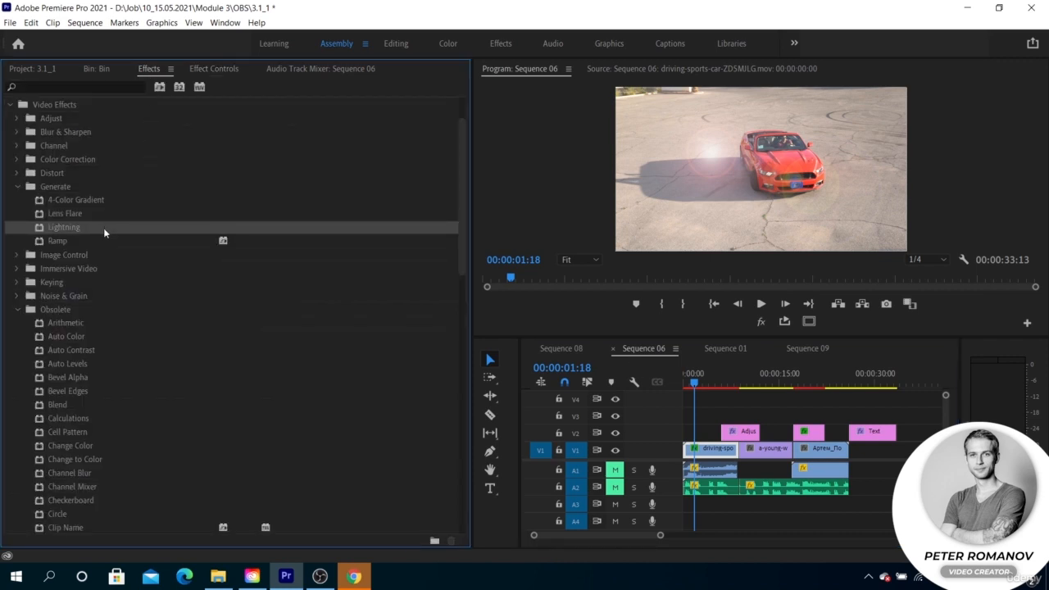
pyautogui.moveTo(578, 337); pyautogui.dragTo(703, 449)
pyautogui.click(198, 72)
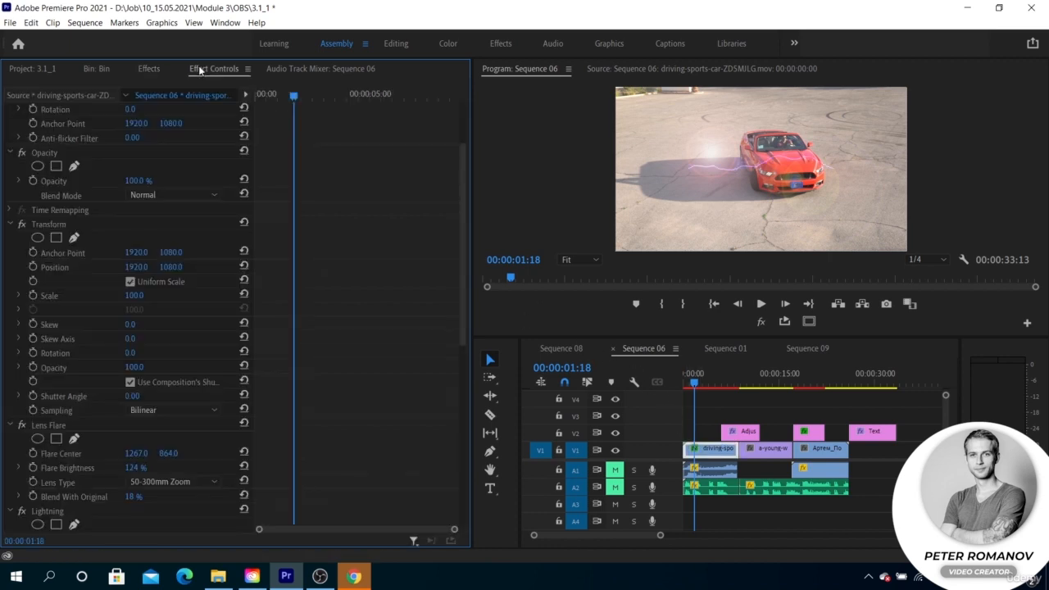
pyautogui.scroll(-5, 130, 369)
pyautogui.scroll(-4, 81, 374)
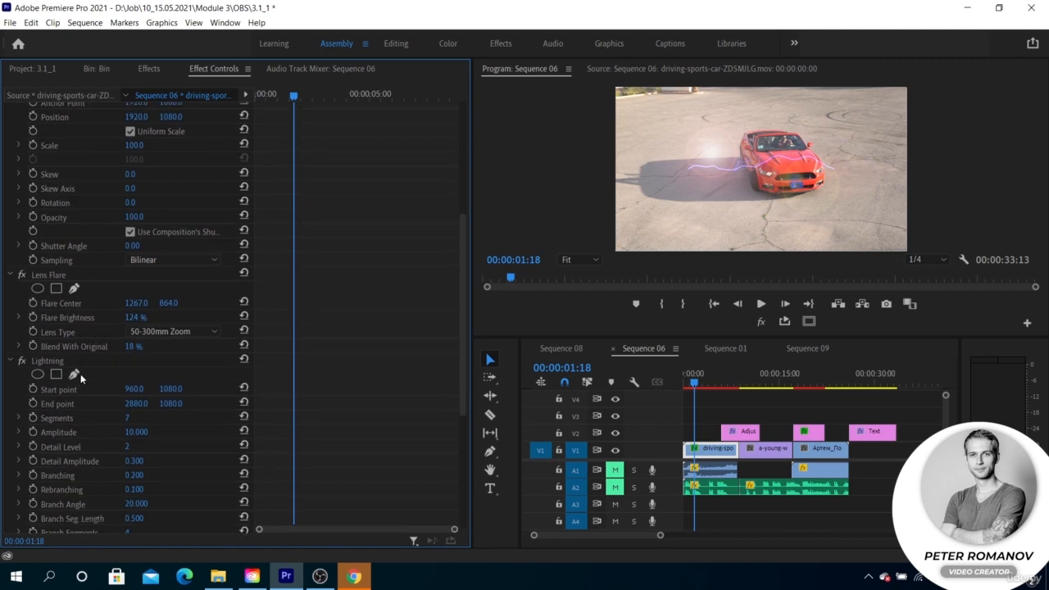
# Turn off the Lens Flare effect and preview the Lightning alone up to 00:00:02:12
pyautogui.click(22, 208)
pyautogui.scroll(-2, 75, 290)
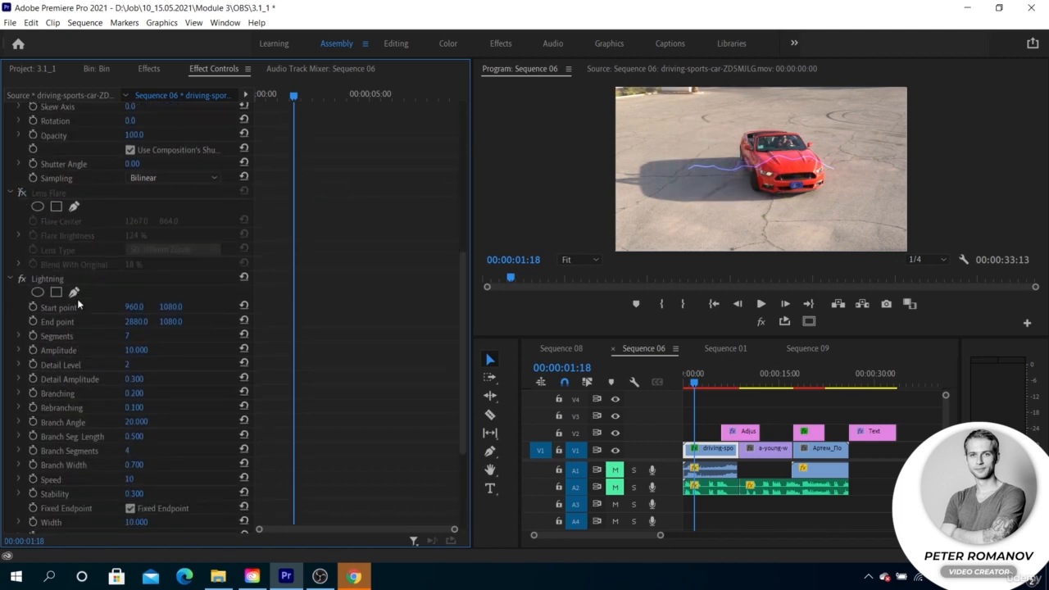
pyautogui.click(697, 384)
pyautogui.moveTo(698, 384); pyautogui.dragTo(699, 383)
# Delete the Lightning and Lens Flare effects from the sports car clip
pyautogui.click(358, 319)
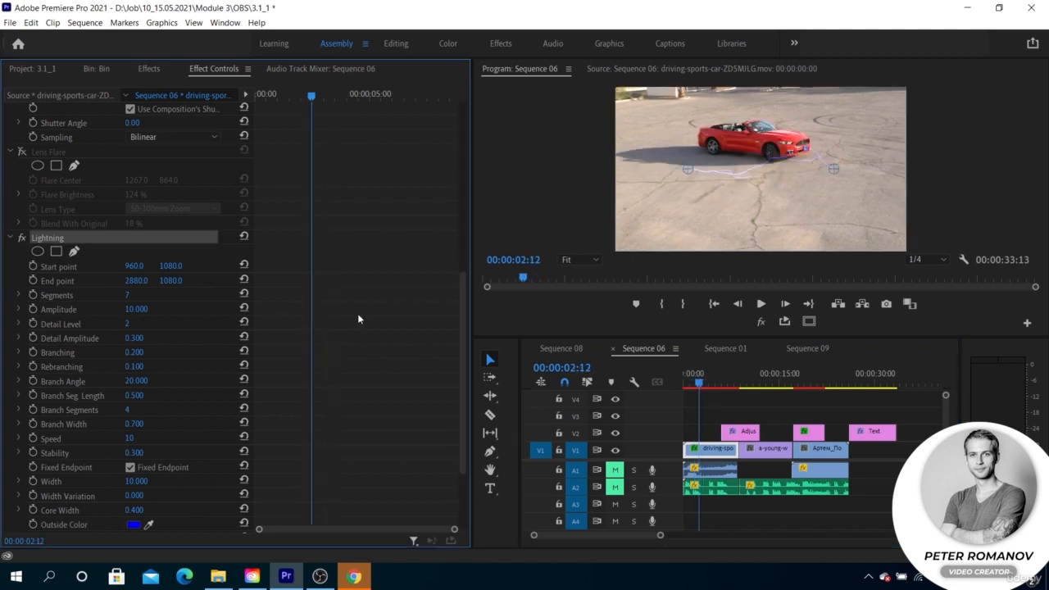
pyautogui.press('Delete')
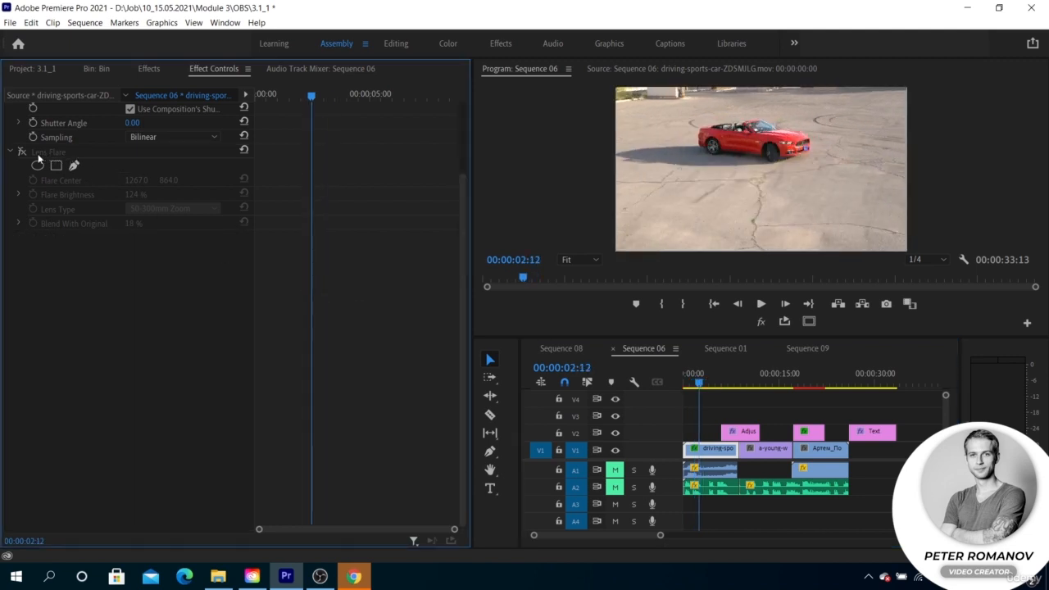
pyautogui.click(40, 153)
pyautogui.press('Delete')
# Apply the Ramp effect to the sports car clip and to the color matte
pyautogui.click(149, 69)
pyautogui.doubleClick(82, 160)
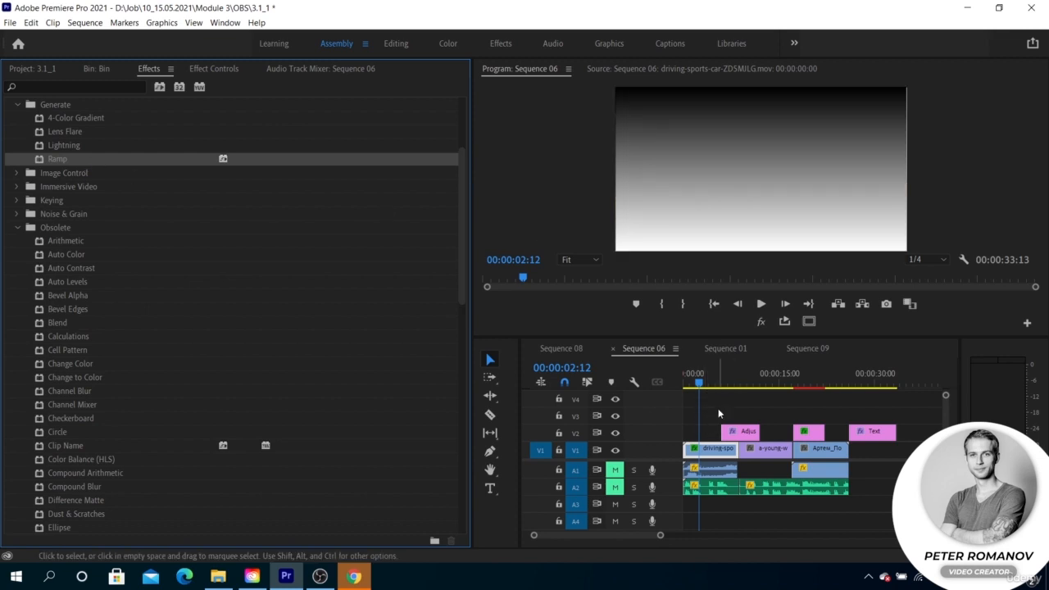
pyautogui.click(211, 67)
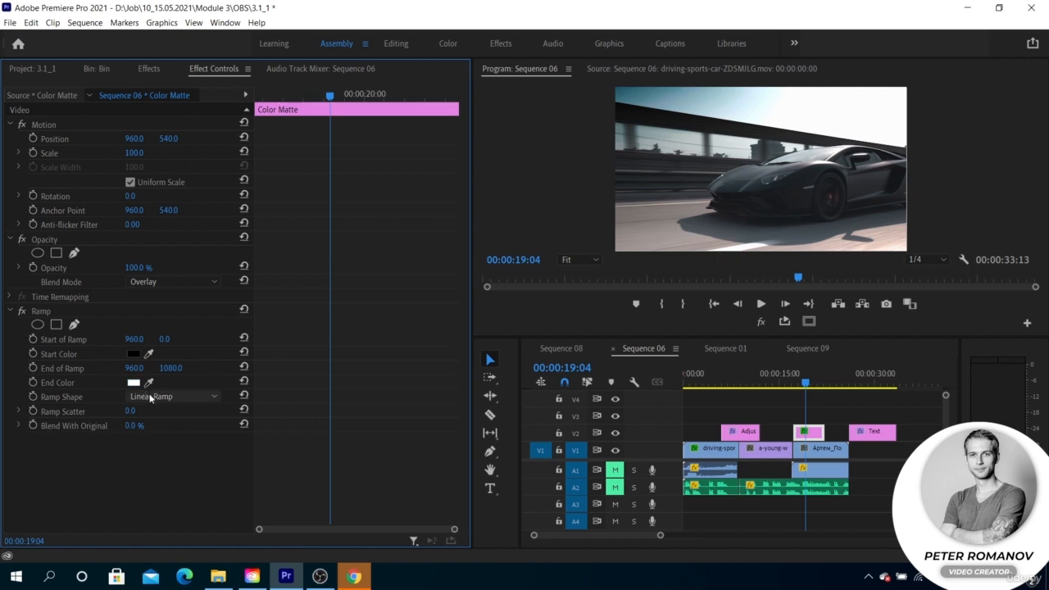
# Set the color matte's opacity Blend Mode to Linear Burn
pyautogui.scroll(-1, 149, 396)
pyautogui.scroll(1, 150, 393)
pyautogui.click(145, 286)
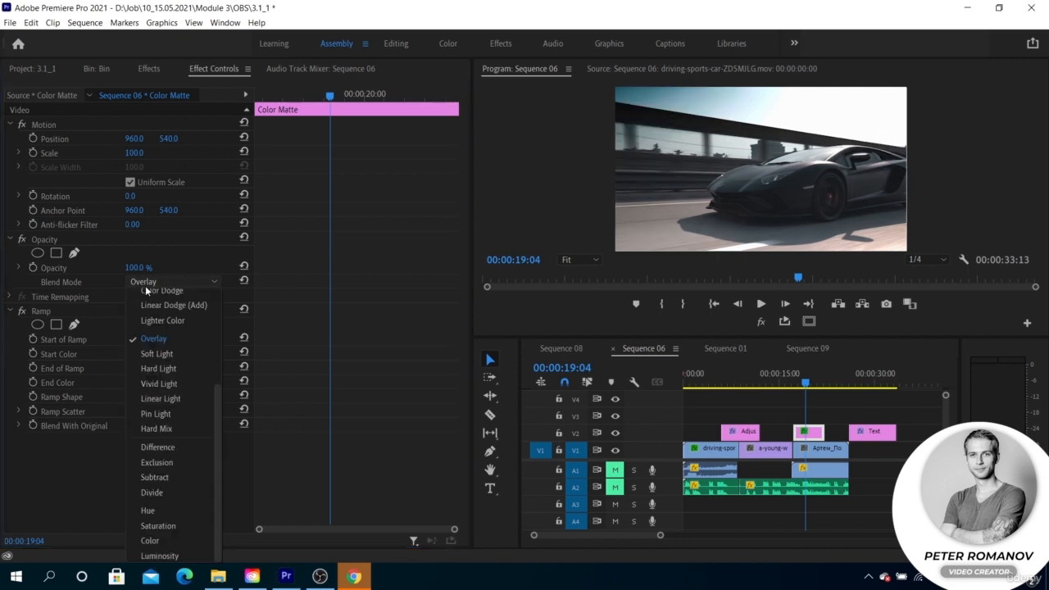
pyautogui.scroll(3, 149, 291)
pyautogui.click(157, 294)
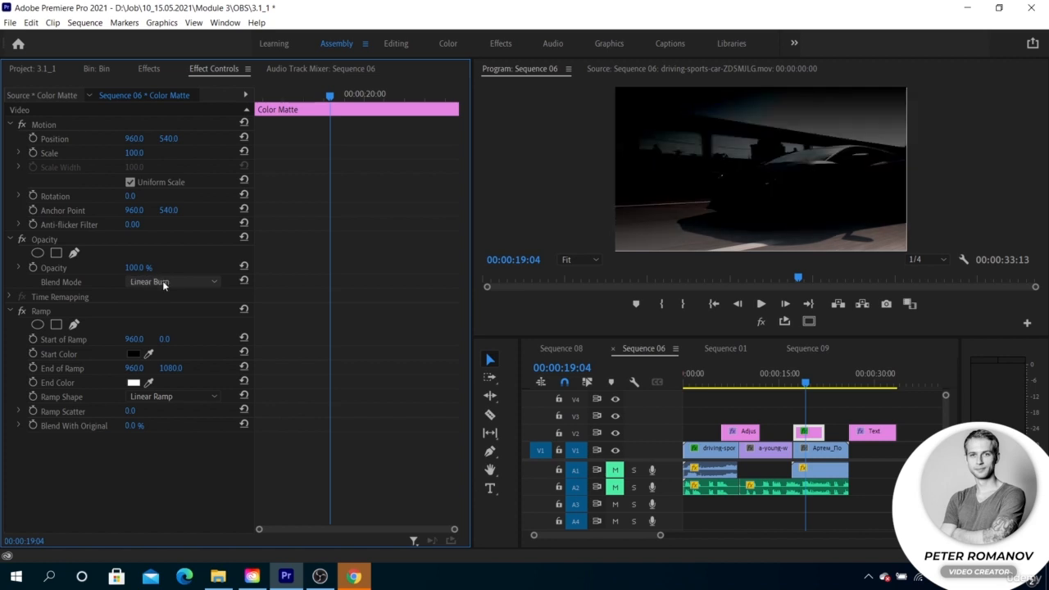
# Set the color matte's Ramp start color to olive 909800 and lower its opacity to 78%
pyautogui.click(134, 354)
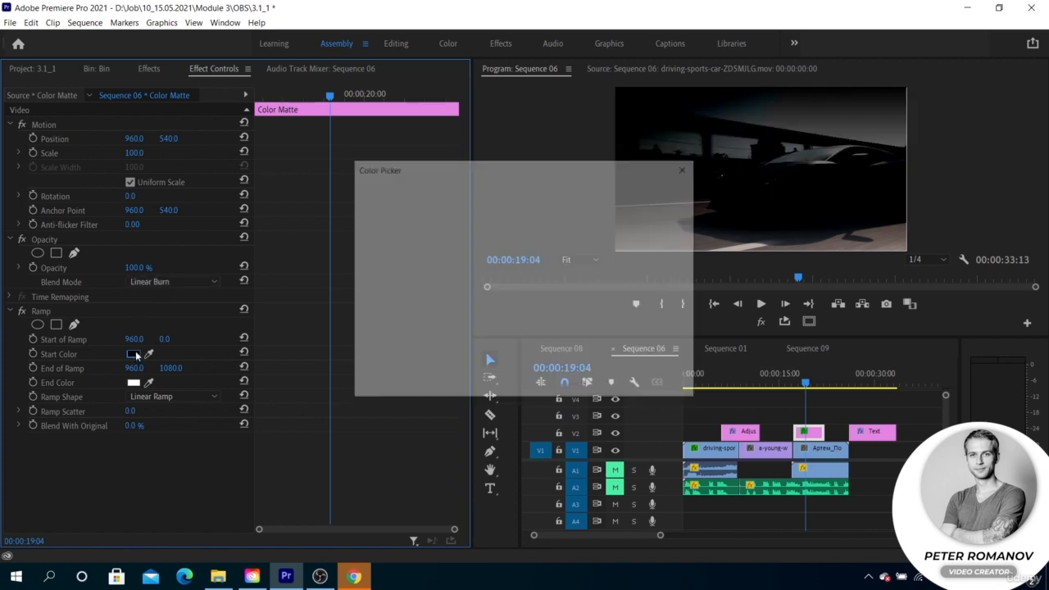
pyautogui.click(546, 230)
pyautogui.moveTo(494, 254); pyautogui.dragTo(538, 303)
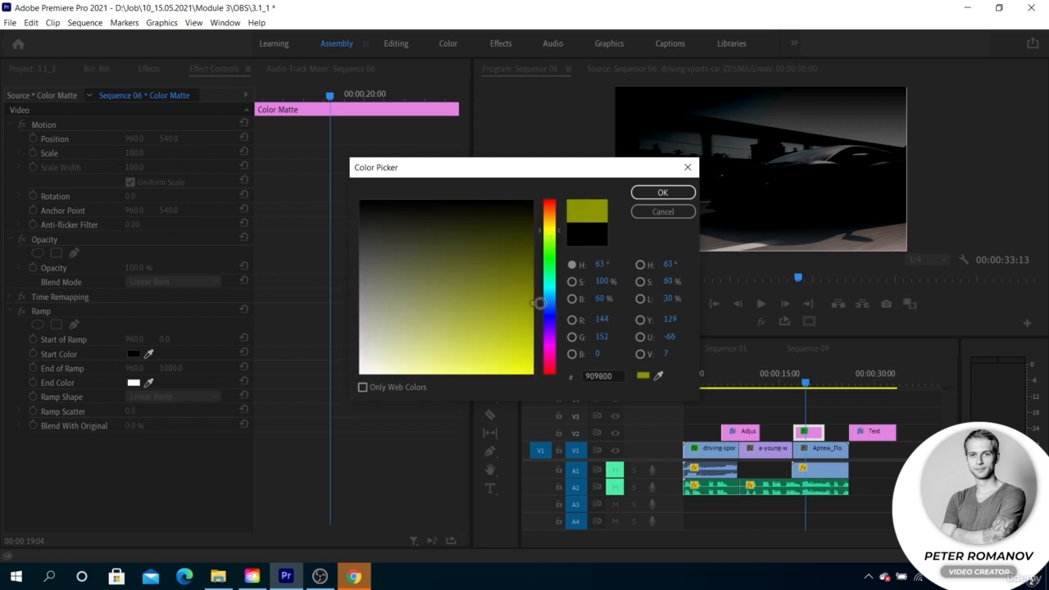
pyautogui.click(660, 194)
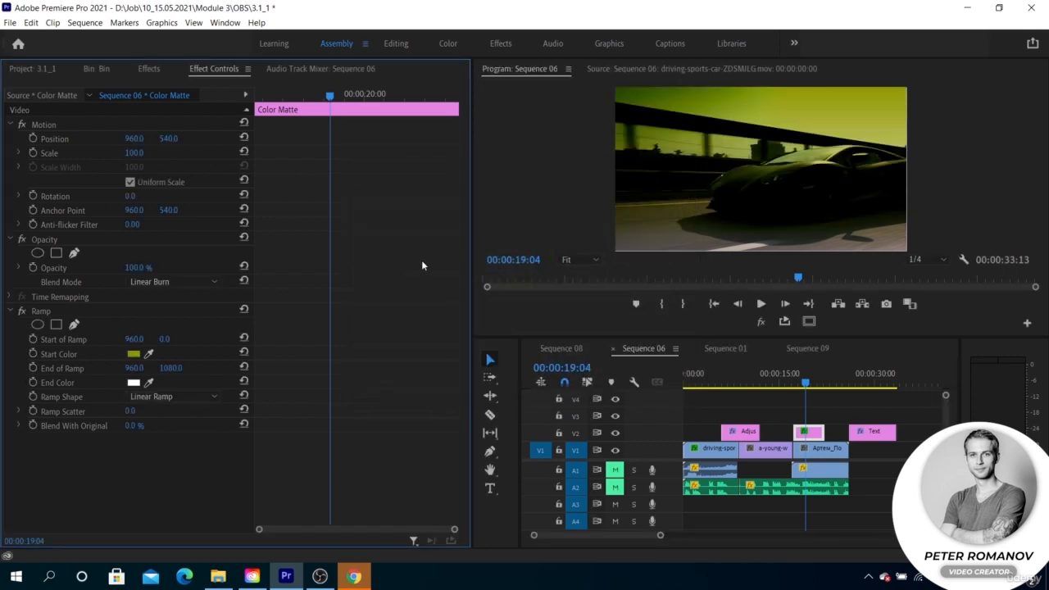
pyautogui.moveTo(135, 268); pyautogui.dragTo(120, 268)
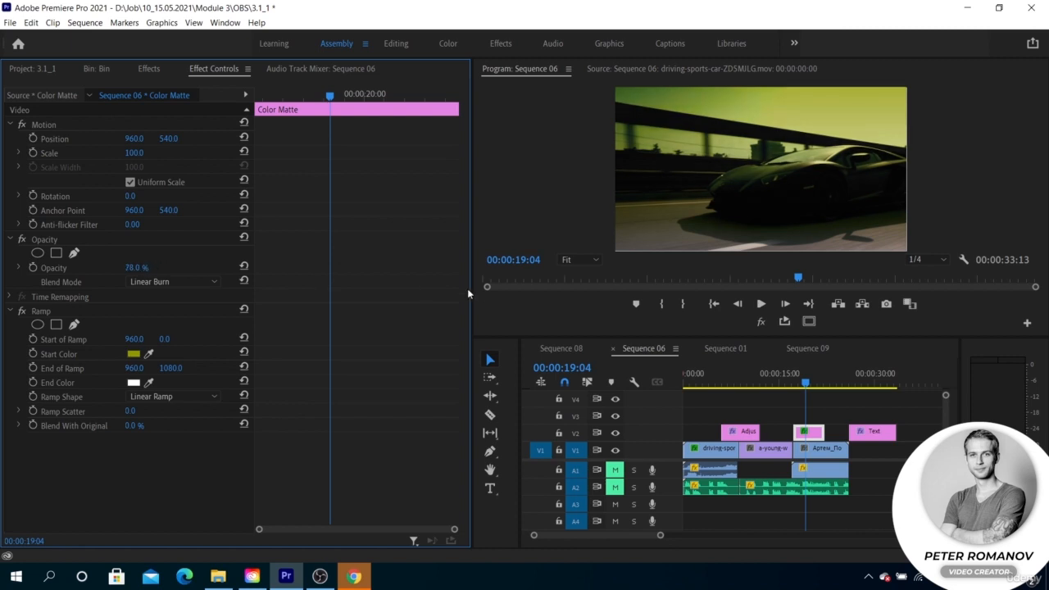
# Compare the picture with the color matte's Ramp effect off and on at 00:00:18:13, and scrub to 00:00:19:12
pyautogui.moveTo(804, 382)
pyautogui.mouseDown()
pyautogui.moveTo(815, 383)
pyautogui.moveTo(800, 383)
pyautogui.mouseUp()
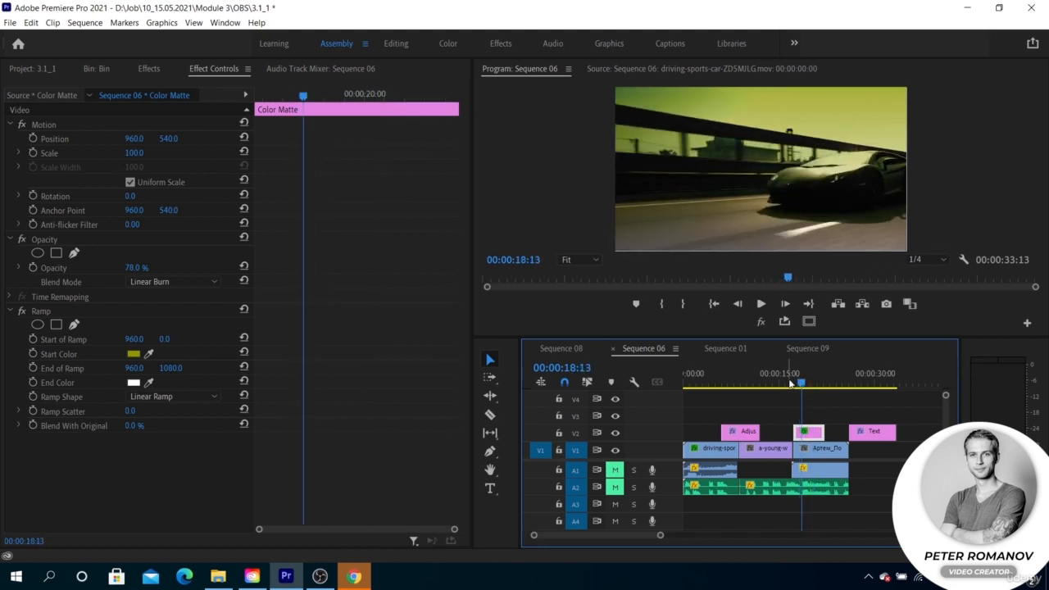
pyautogui.click(21, 311)
pyautogui.click(21, 312)
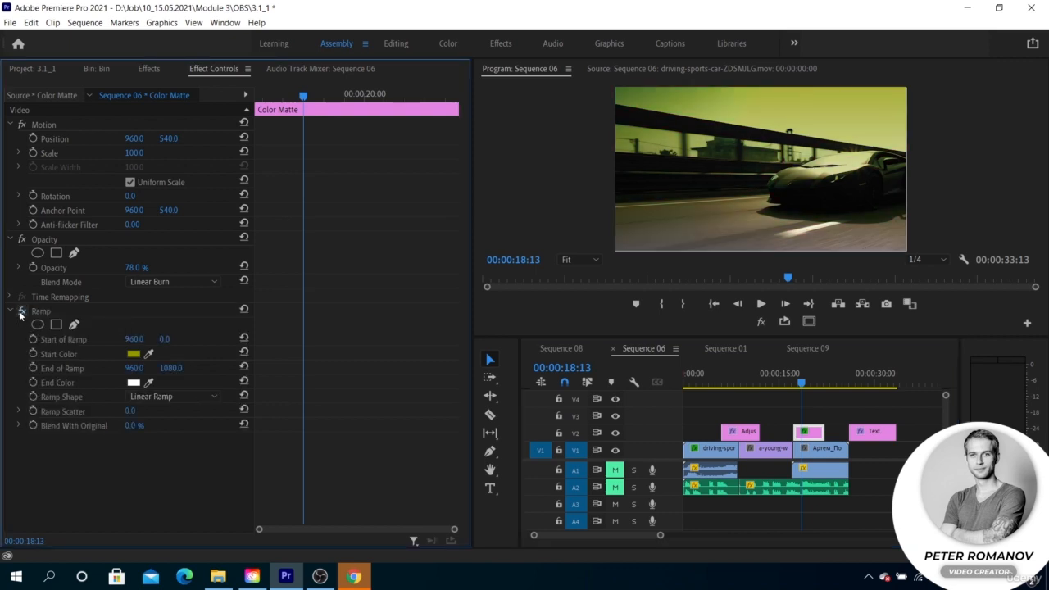
pyautogui.click(20, 312)
pyautogui.click(20, 312)
pyautogui.moveTo(804, 383); pyautogui.dragTo(809, 386)
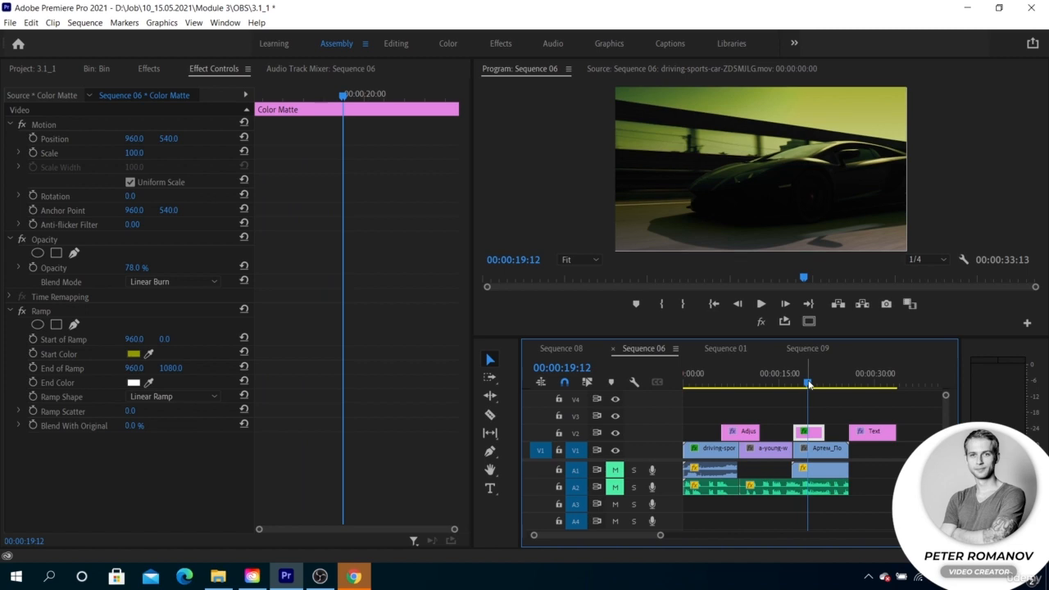
# Look through the Obsolete video effects for another generator-type effect
pyautogui.click(147, 69)
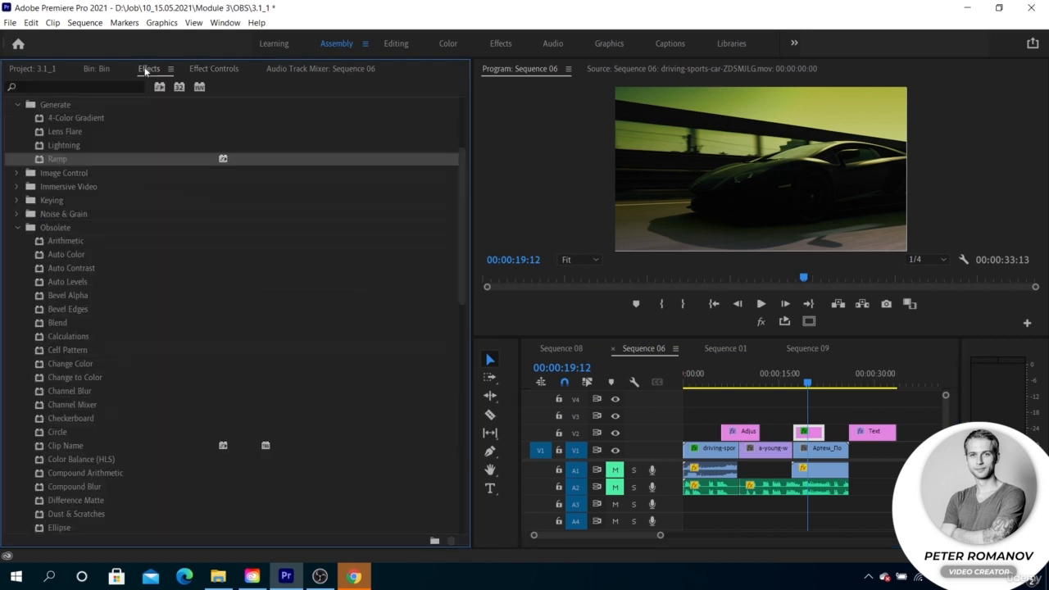
pyautogui.scroll(-8, 133, 281)
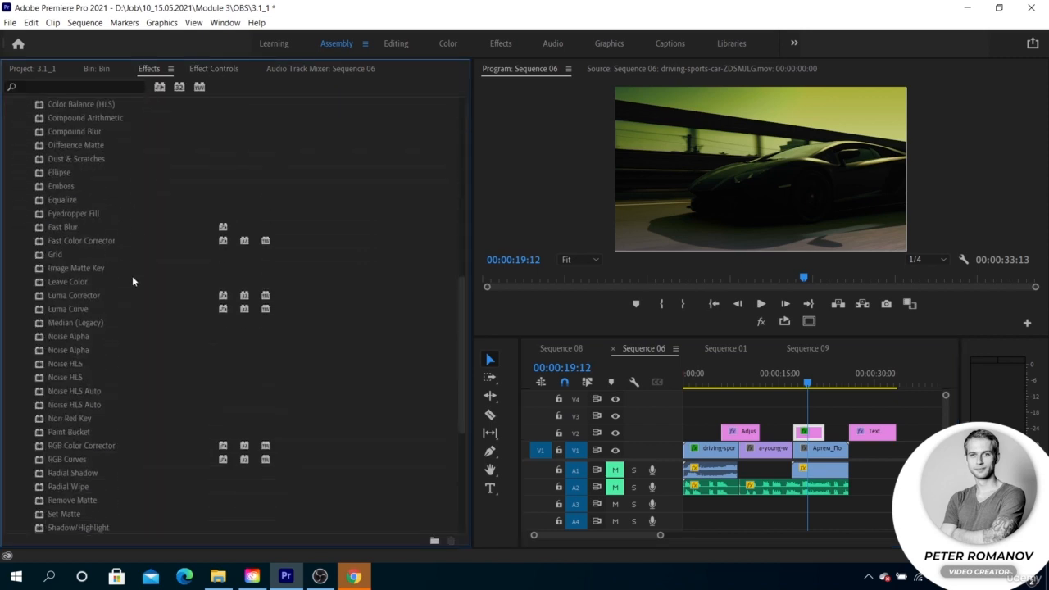
pyautogui.scroll(-2, 133, 281)
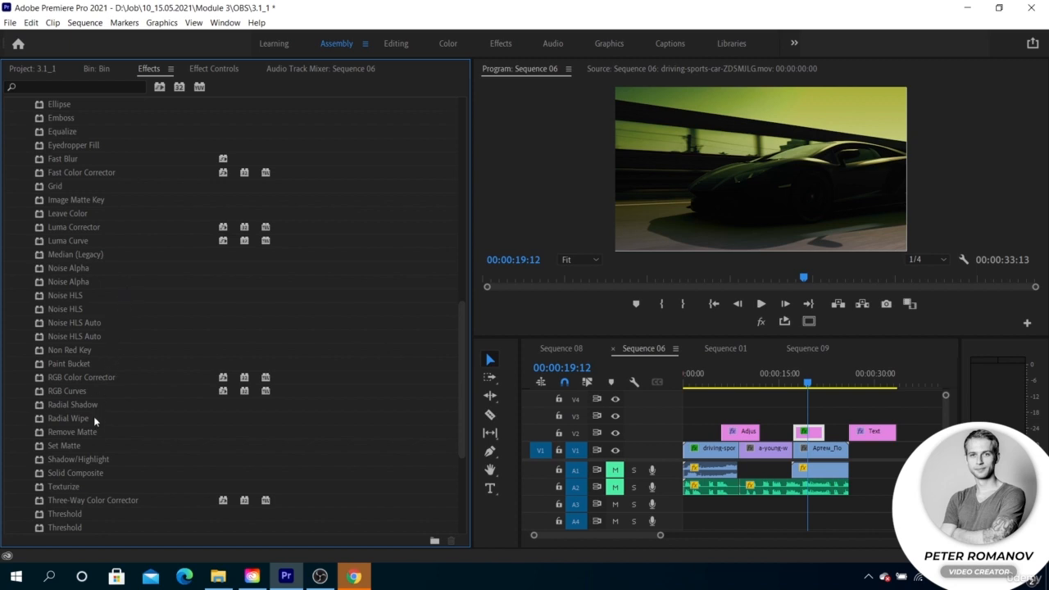
pyautogui.scroll(-3, 94, 420)
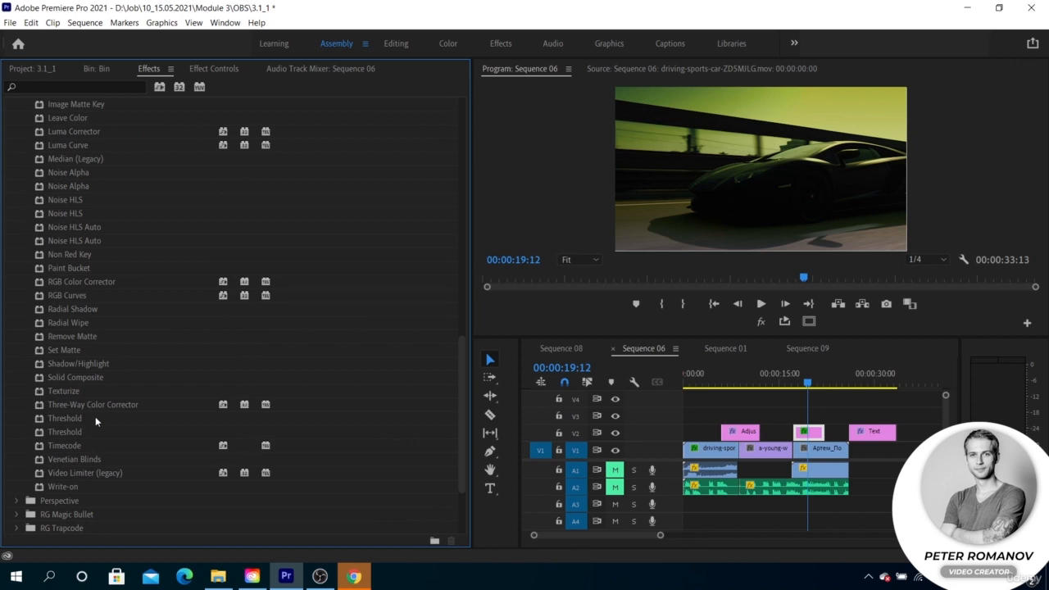
pyautogui.scroll(2, 95, 417)
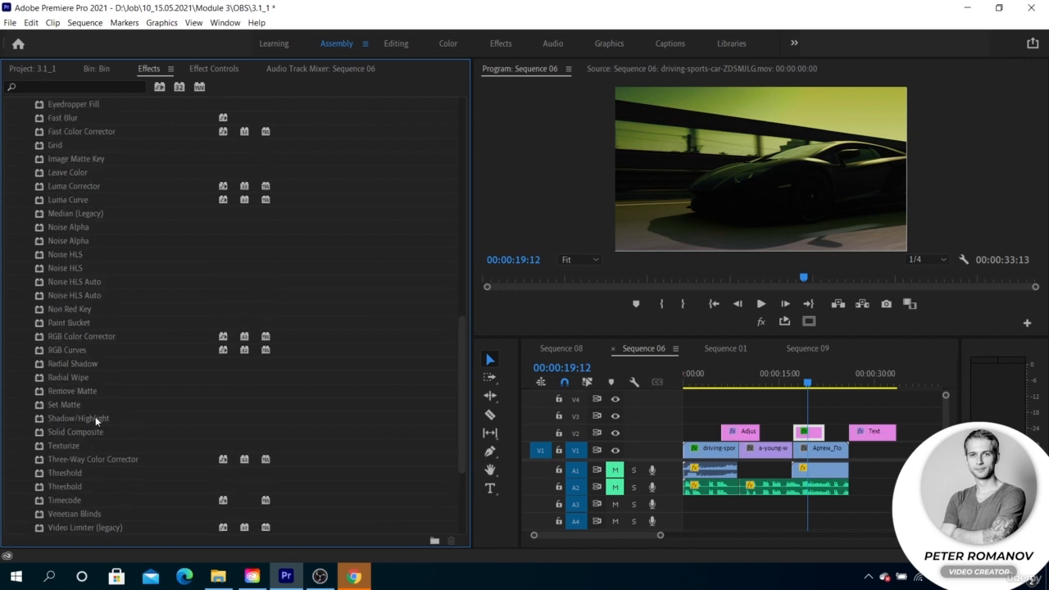